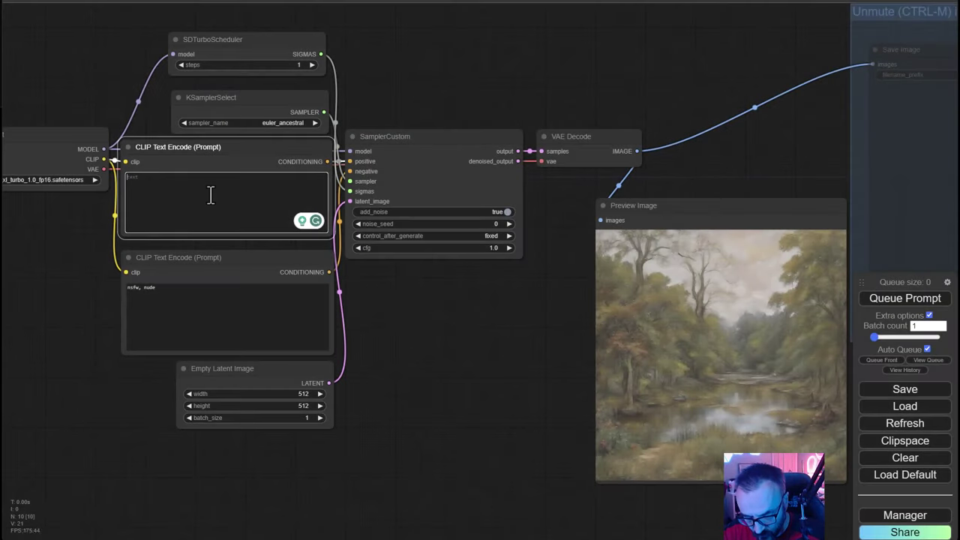
Enter the positive prompt 'futuristic space ship oil painting' and queue another generation
{"action": "type", "text": "futu"}
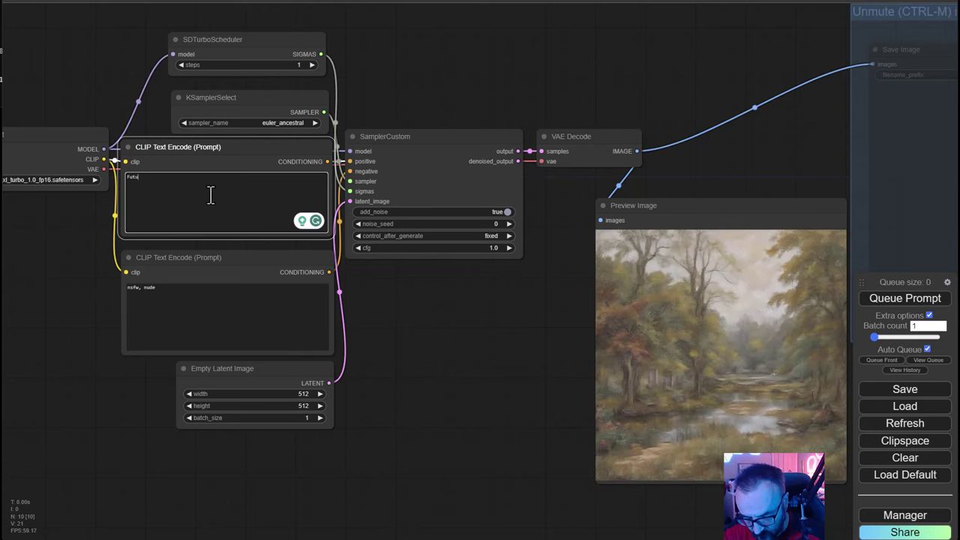
{"action": "type", "text": "ristic"}
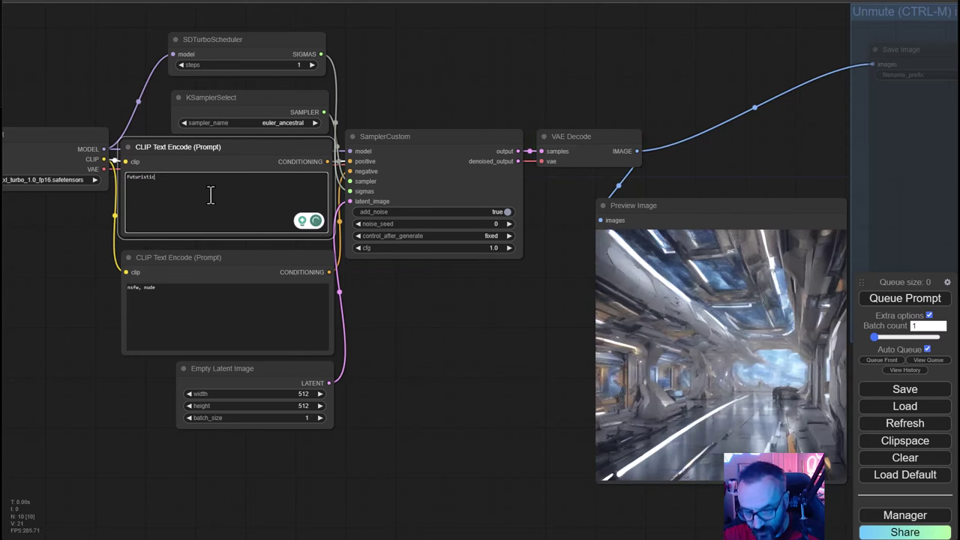
{"action": "type", "text": " space ship"}
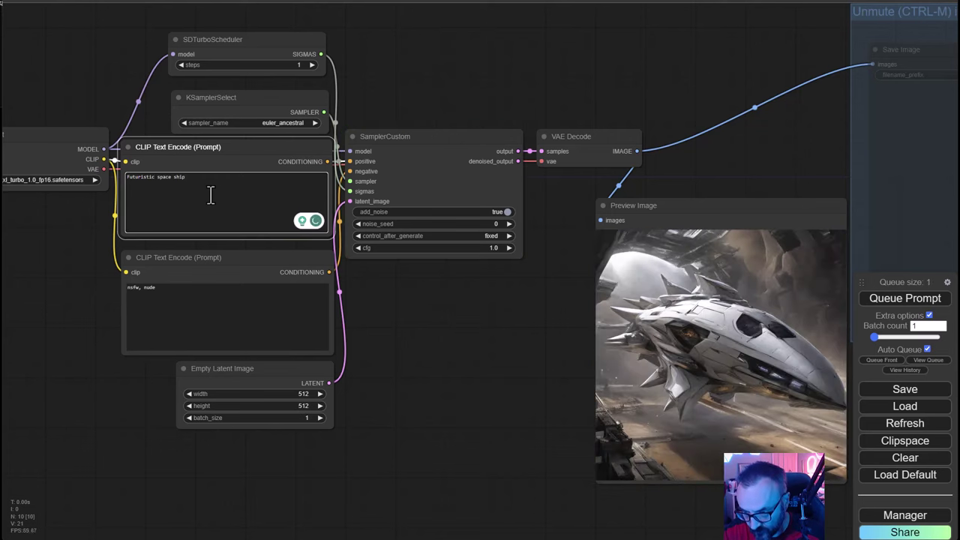
{"action": "type", "text": " oil painting"}
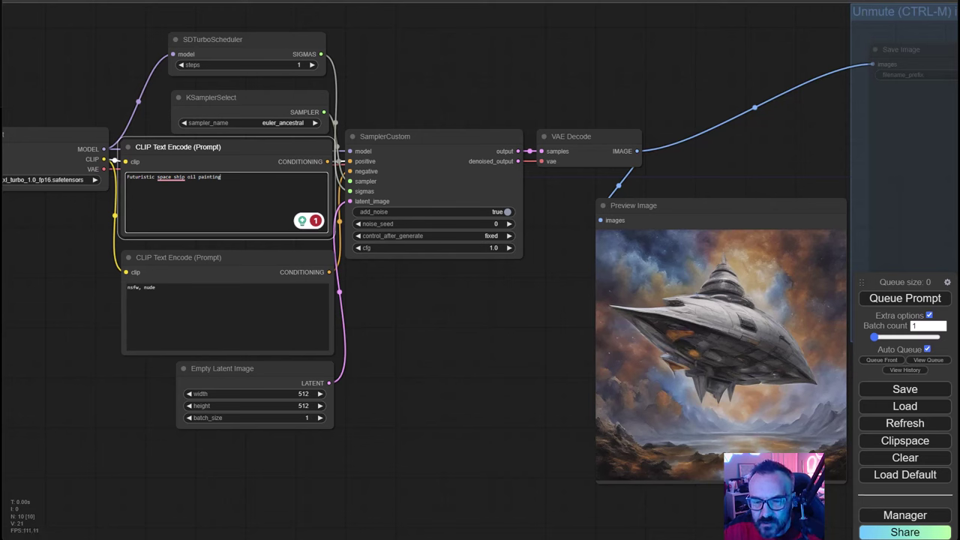
{"action": "key", "text": "ctrl+Return"}
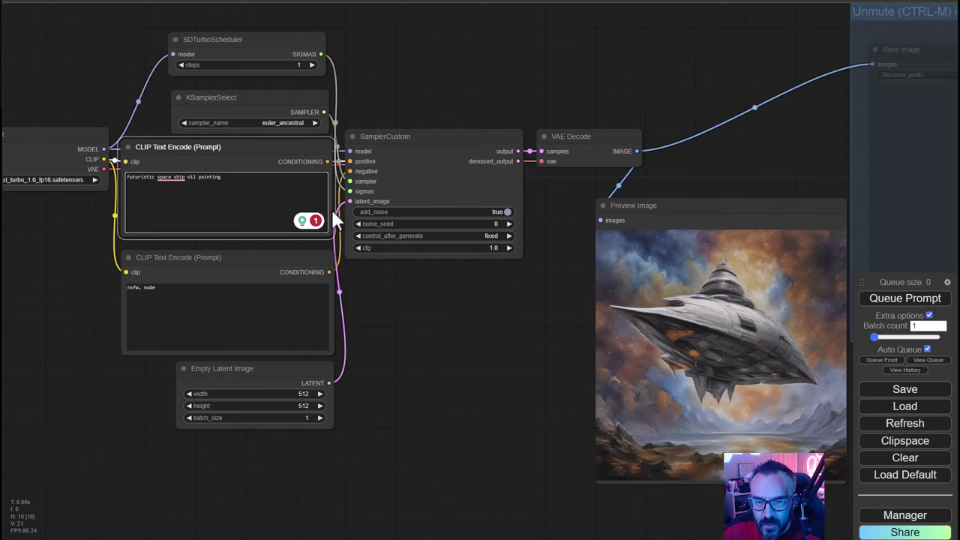
Bring the prompt node into view and replace the 'oil painting' ending with ', space buttle,'
{"action": "left_click_drag", "start_coordinate": [40, 222], "coordinate": [83, 224]}
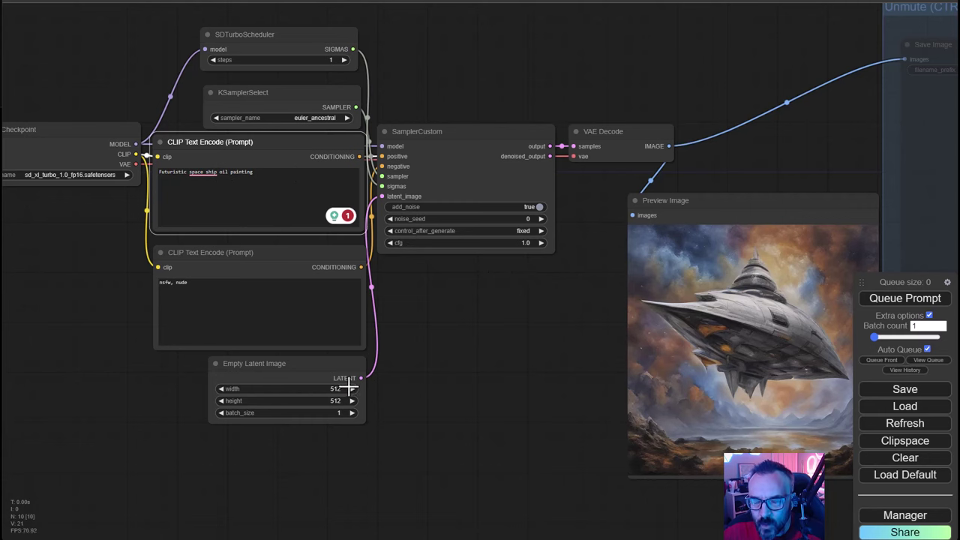
{"action": "left_click_drag", "start_coordinate": [605, 363], "coordinate": [344, 353]}
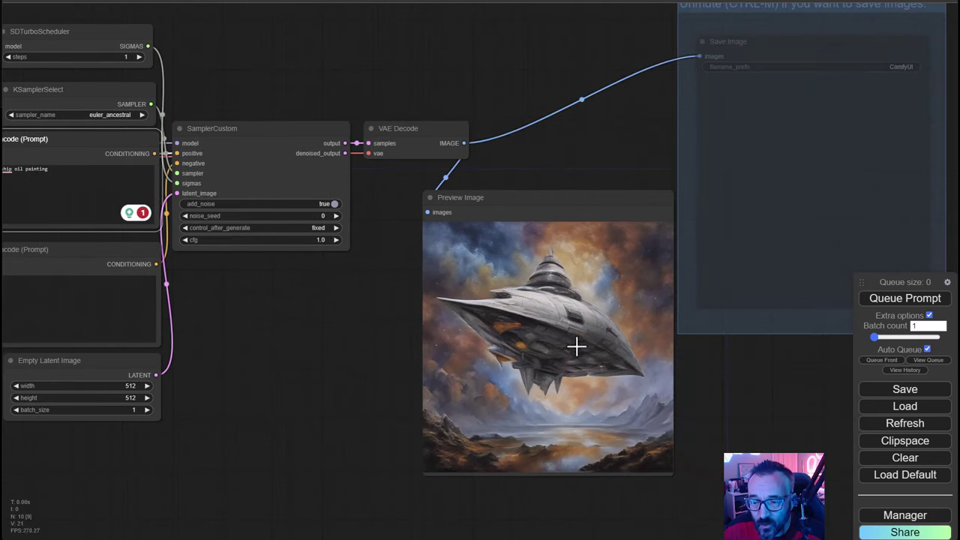
{"action": "left_click_drag", "start_coordinate": [274, 319], "coordinate": [387, 337]}
{"action": "left_click", "coordinate": [203, 196]}
{"action": "key", "text": "BackSpace"}
{"action": "key", "text": "BackSpace"}
{"action": "key", "text": "BackSpace"}
{"action": "key", "text": "BackSpace"}
{"action": "key", "text": "BackSpace"}
{"action": "key", "text": "BackSpace"}
{"action": "key", "text": "BackSpace"}
{"action": "key", "text": "BackSpace"}
{"action": "key", "text": "BackSpace"}
{"action": "key", "text": "BackSpace"}
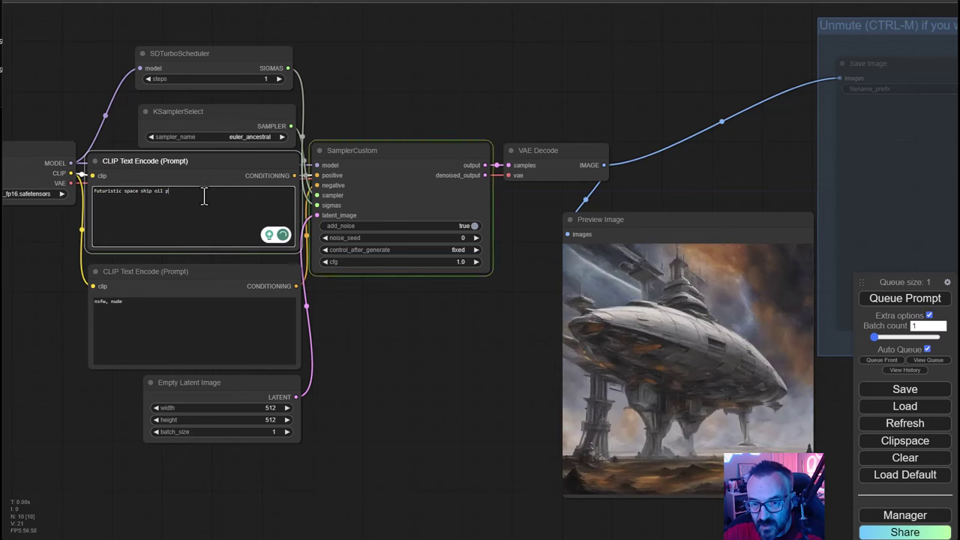
{"action": "key", "text": "BackSpace"}
{"action": "key", "text": "BackSpace"}
{"action": "key", "text": "BackSpace"}
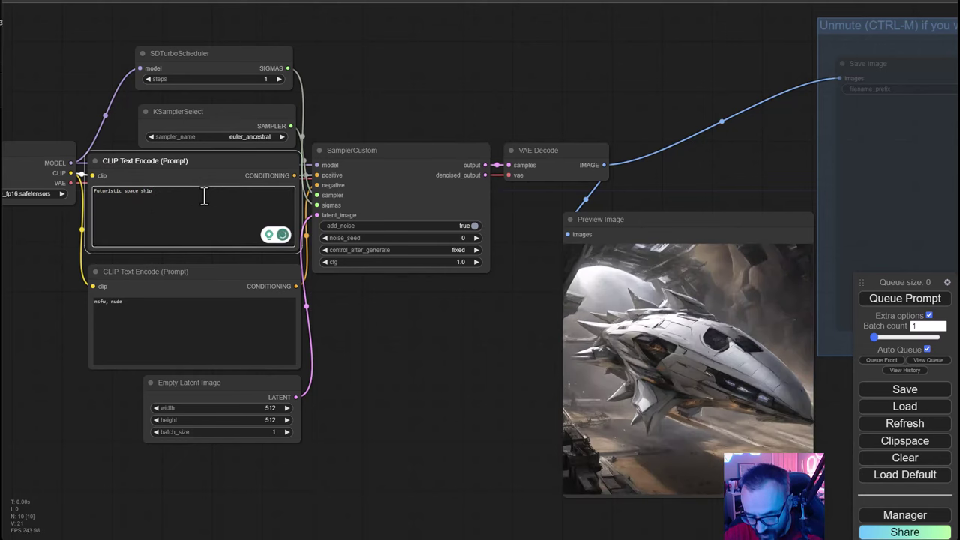
{"action": "type", "text": ","}
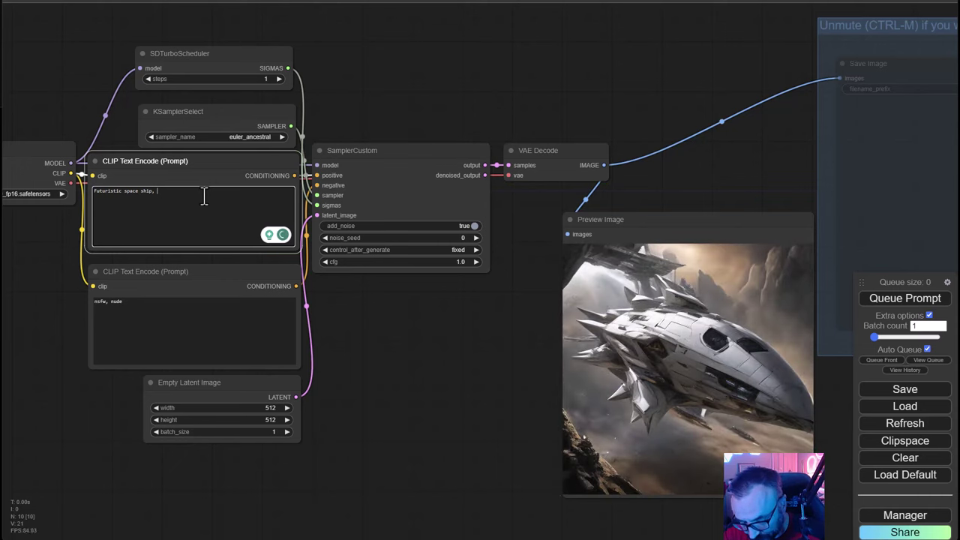
{"action": "type", "text": " space buttle"}
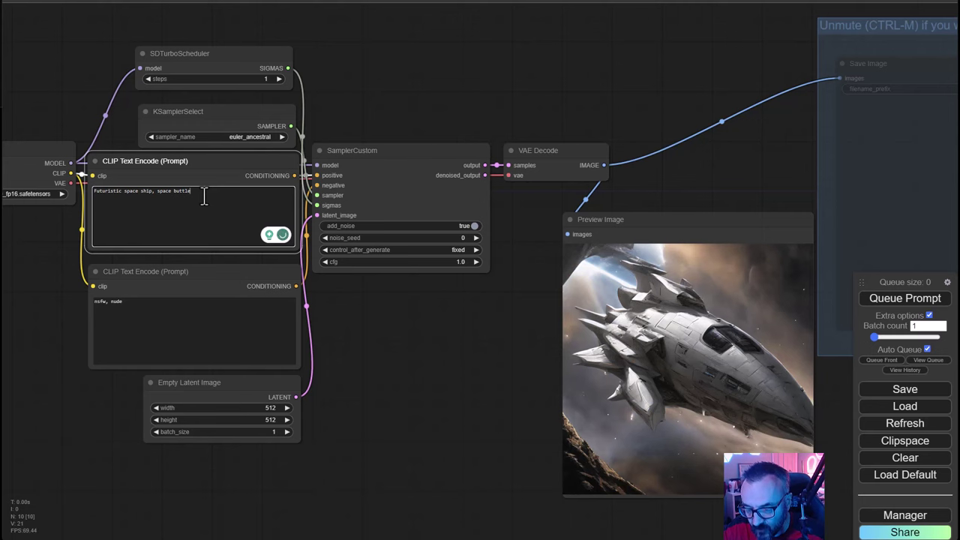
{"action": "type", "text": ","}
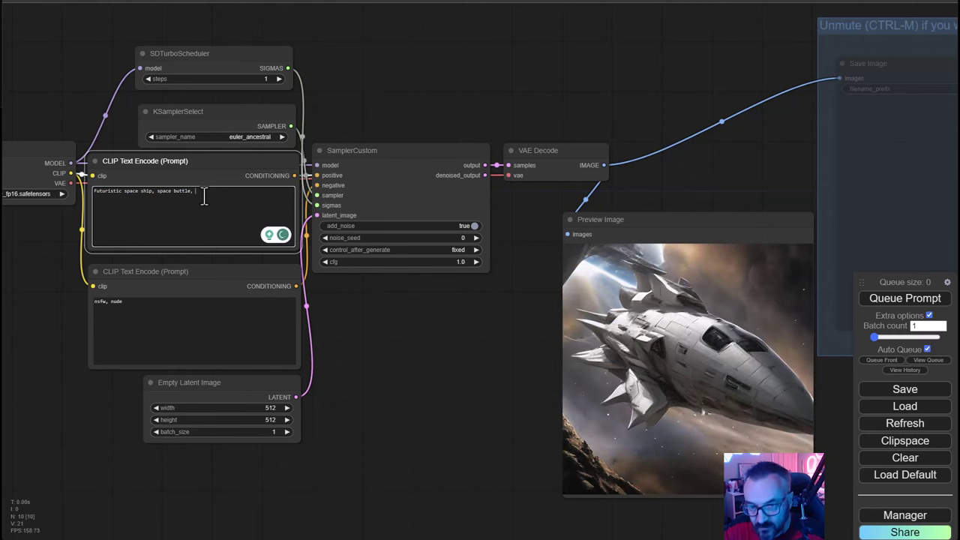
Clear the prompt, type 'cute pupp', then trim it back to 'cute'
{"action": "key", "text": "BackSpace"}
{"action": "key", "text": "BackSpace"}
{"action": "key", "text": "BackSpace"}
{"action": "key", "text": "BackSpace"}
{"action": "key", "text": "BackSpace"}
{"action": "key", "text": "BackSpace"}
{"action": "key", "text": "BackSpace"}
{"action": "key", "text": "BackSpace"}
{"action": "key", "text": "BackSpace"}
{"action": "key", "text": "BackSpace"}
{"action": "key", "text": "BackSpace"}
{"action": "key", "text": "BackSpace"}
{"action": "key", "text": "BackSpace"}
{"action": "key", "text": "BackSpace"}
{"action": "key", "text": "BackSpace"}
{"action": "key", "text": "BackSpace"}
{"action": "key", "text": "BackSpace"}
{"action": "key", "text": "BackSpace"}
{"action": "key", "text": "BackSpace"}
{"action": "key", "text": "BackSpace"}
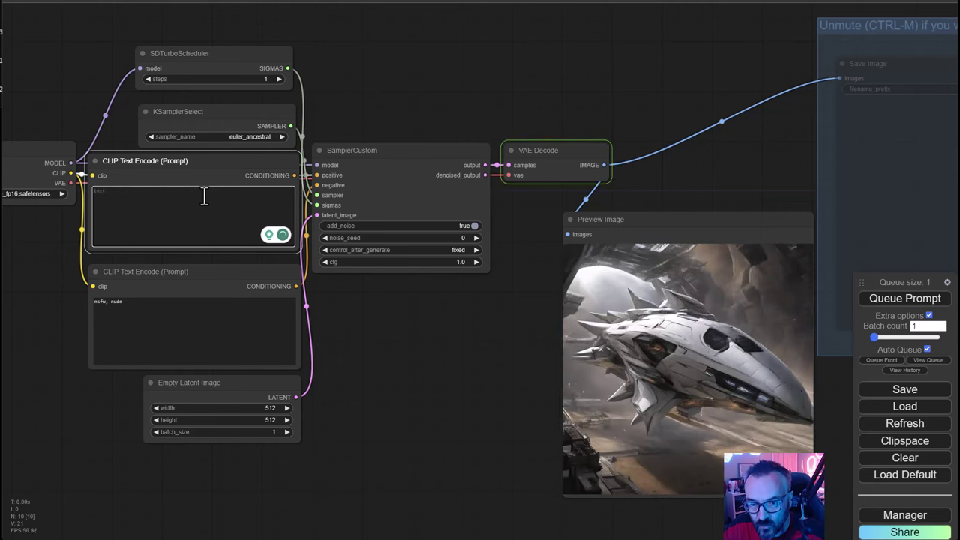
{"action": "type", "text": "cute "}
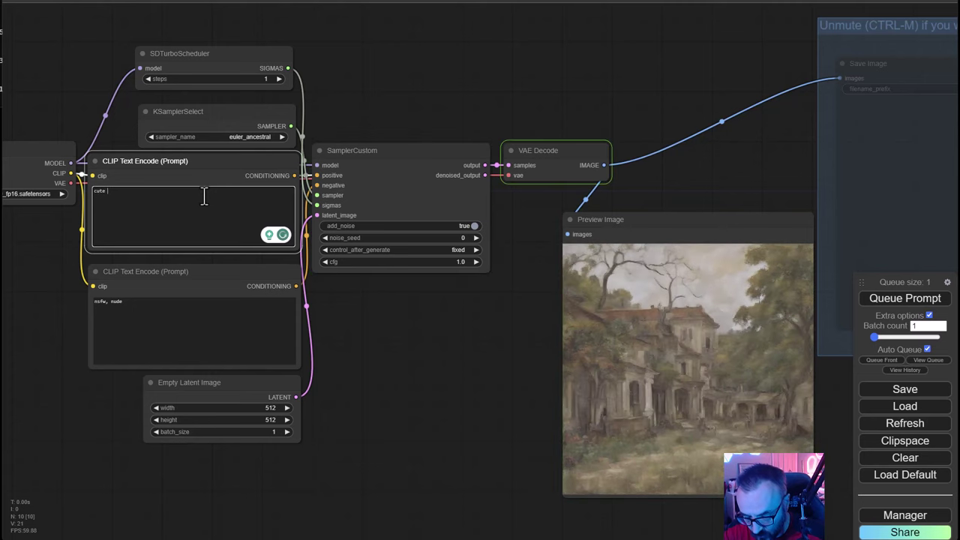
{"action": "type", "text": "pupp"}
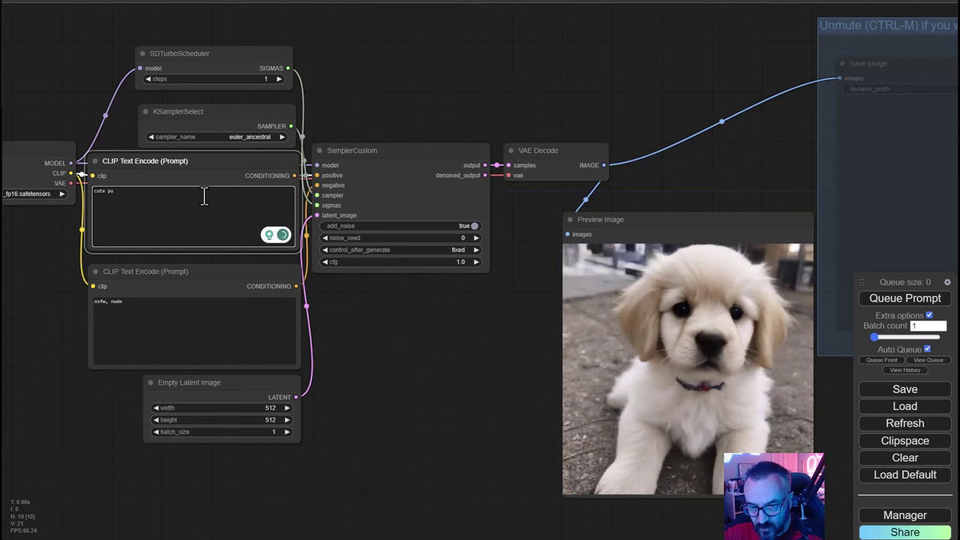
{"action": "key", "text": "BackSpace"}
{"action": "key", "text": "BackSpace"}
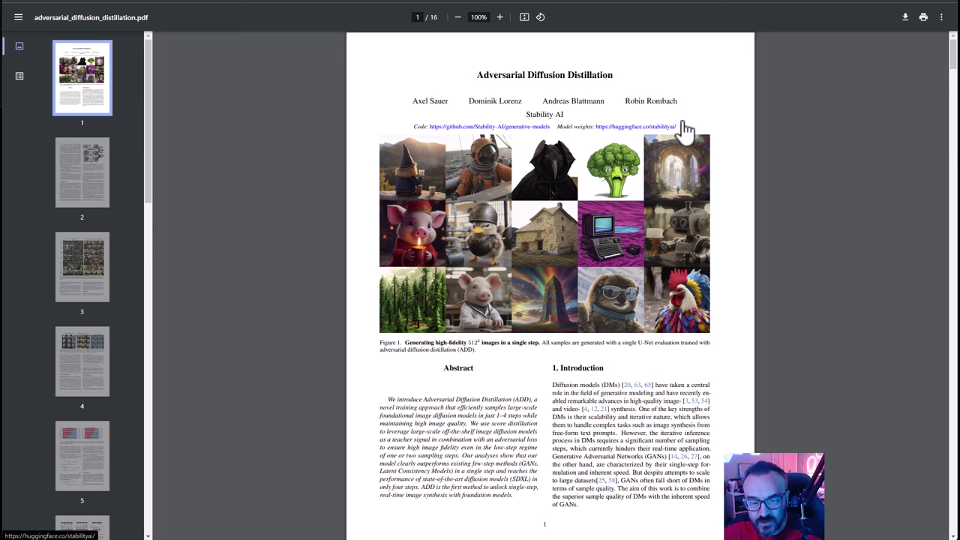
Scroll through pages 1–5 of the Adversarial Diffusion Distillation paper, ending at Figure 2
{"action": "scroll", "coordinate": [691, 146], "scroll_direction": "down", "scroll_amount": 5}
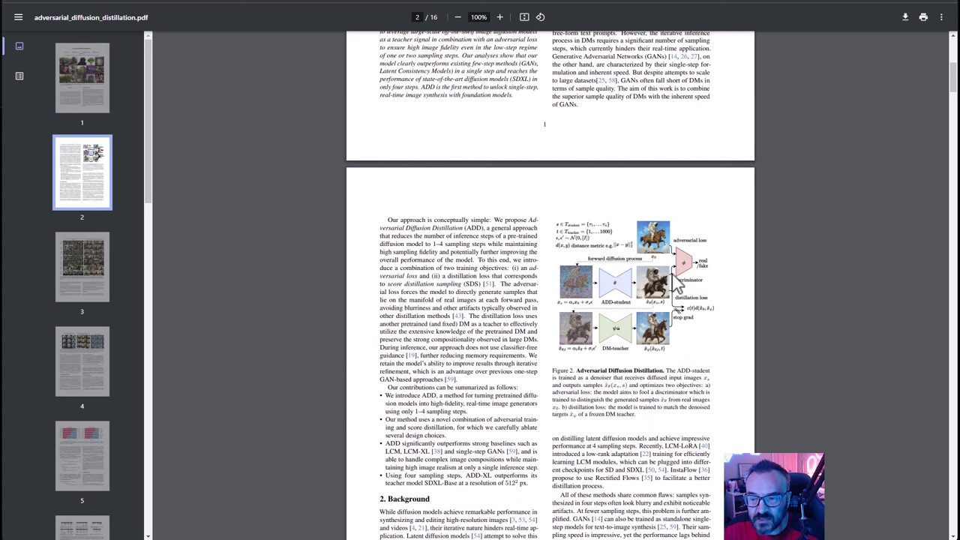
{"action": "scroll", "coordinate": [678, 284], "scroll_direction": "down", "scroll_amount": 2}
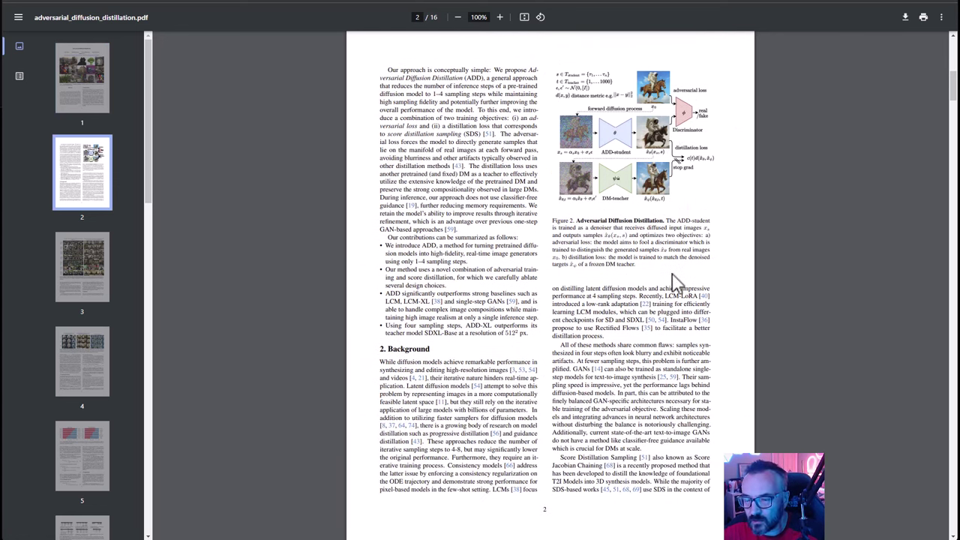
{"action": "scroll", "coordinate": [691, 248], "scroll_direction": "up", "scroll_amount": 1}
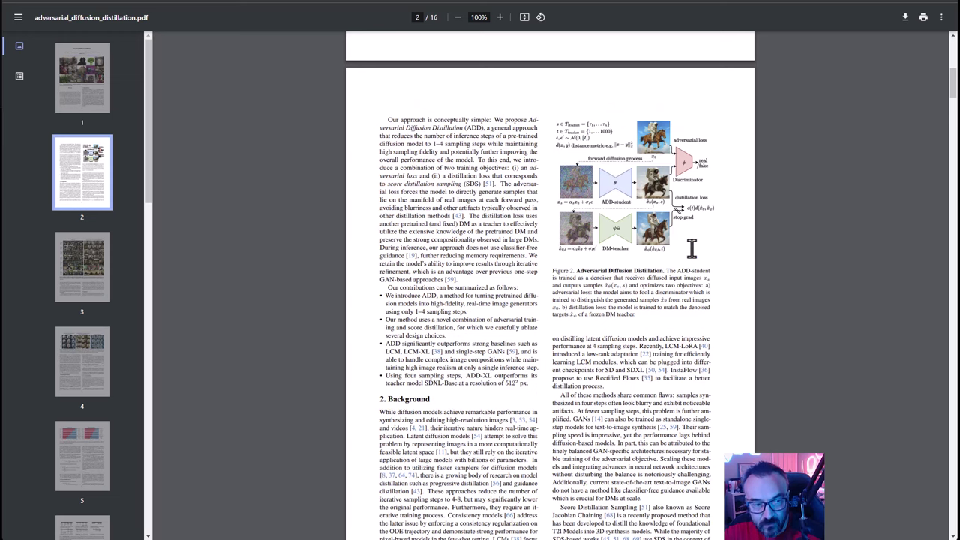
{"action": "scroll", "coordinate": [570, 255], "scroll_direction": "down", "scroll_amount": 4}
{"action": "scroll", "coordinate": [569, 281], "scroll_direction": "down", "scroll_amount": 13}
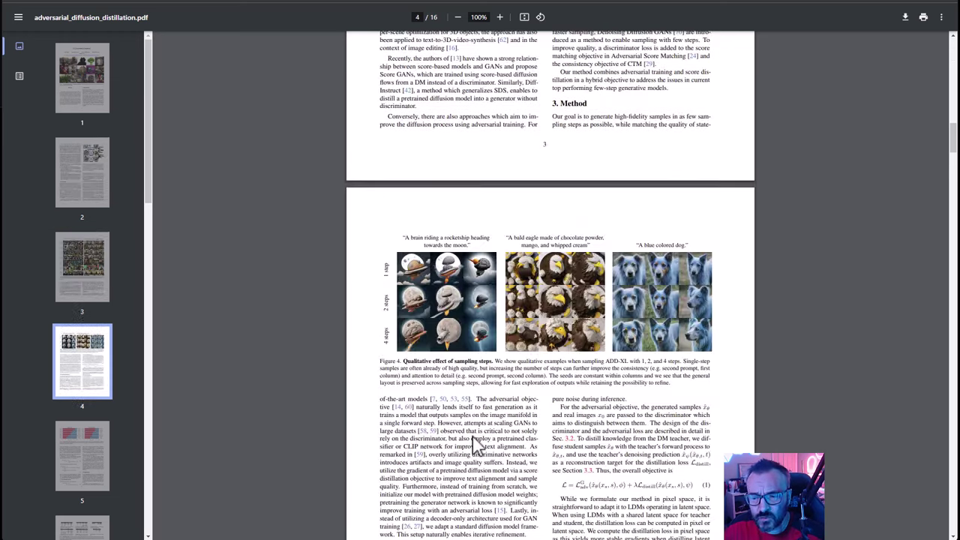
{"action": "scroll", "coordinate": [472, 436], "scroll_direction": "down", "scroll_amount": 5}
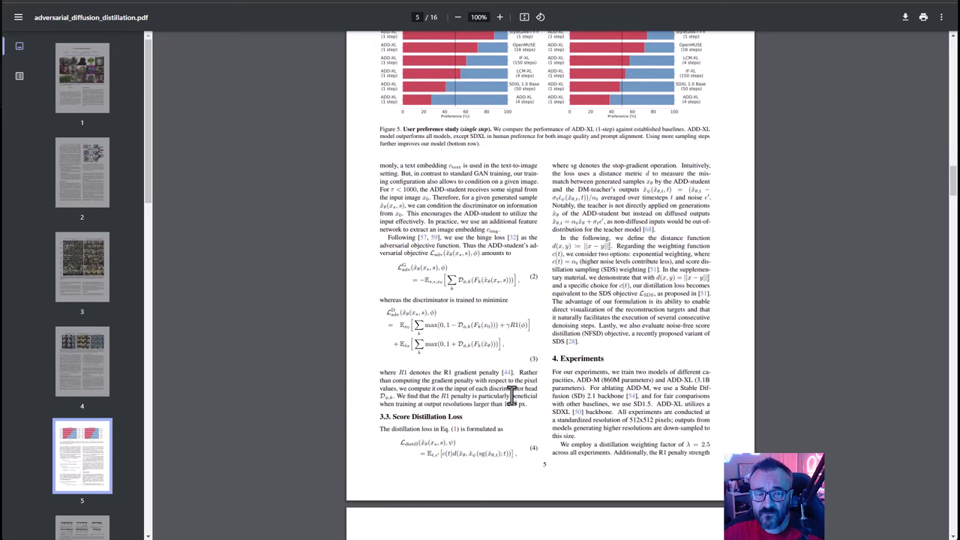
{"action": "scroll", "coordinate": [525, 383], "scroll_direction": "up", "scroll_amount": 10}
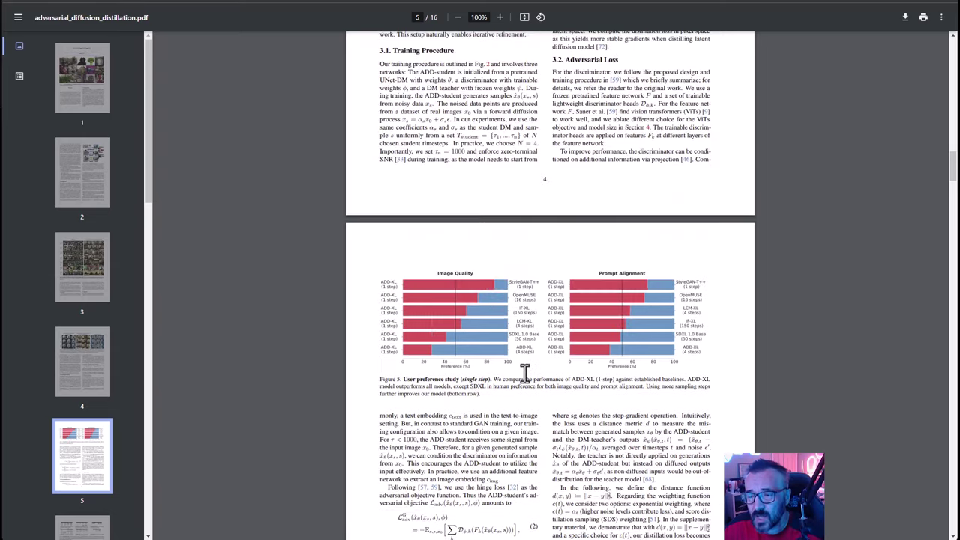
{"action": "scroll", "coordinate": [544, 370], "scroll_direction": "up", "scroll_amount": 15}
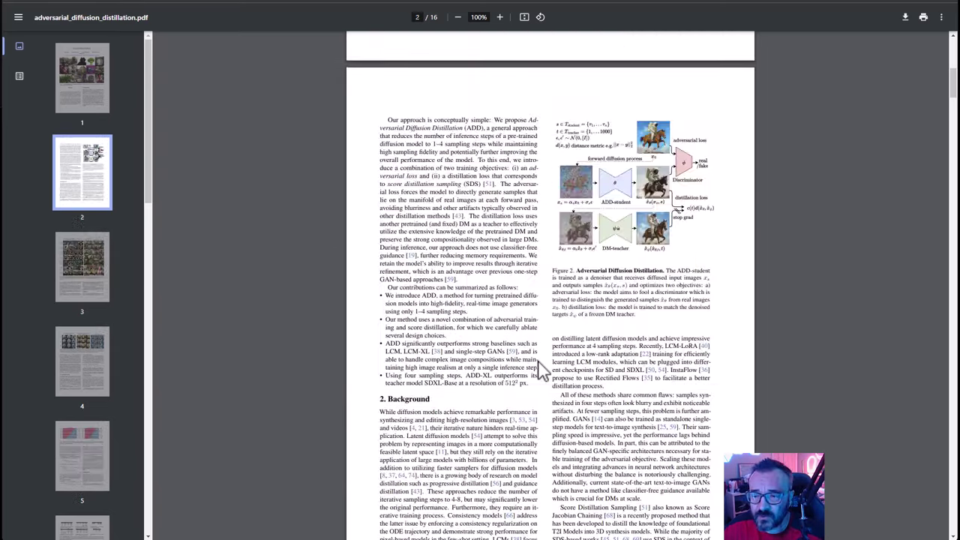
{"action": "scroll", "coordinate": [544, 370], "scroll_direction": "down", "scroll_amount": 4}
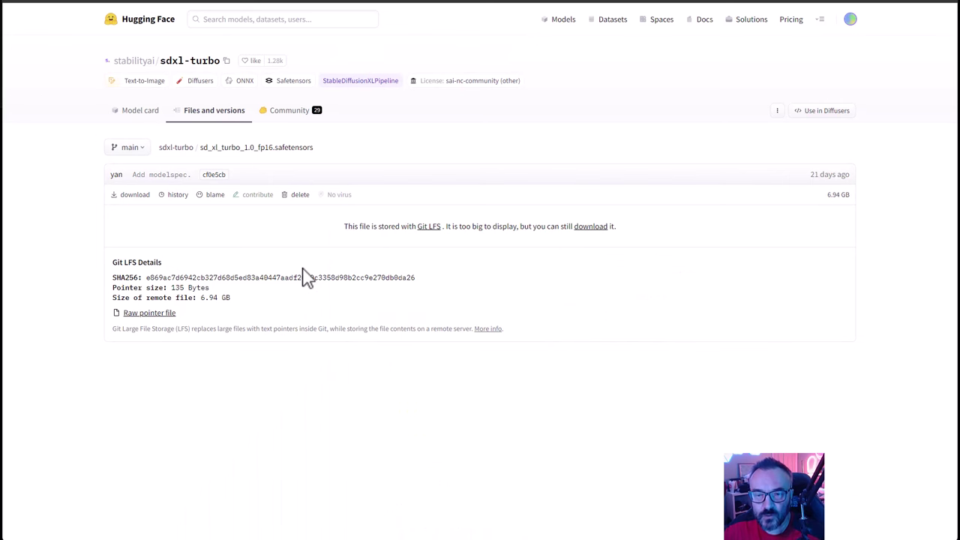
Highlight the sd_xl_turbo_1.0_fp16.safetensors file name and its 6.94 GB size
{"action": "left_click_drag", "start_coordinate": [336, 150], "coordinate": [201, 156]}
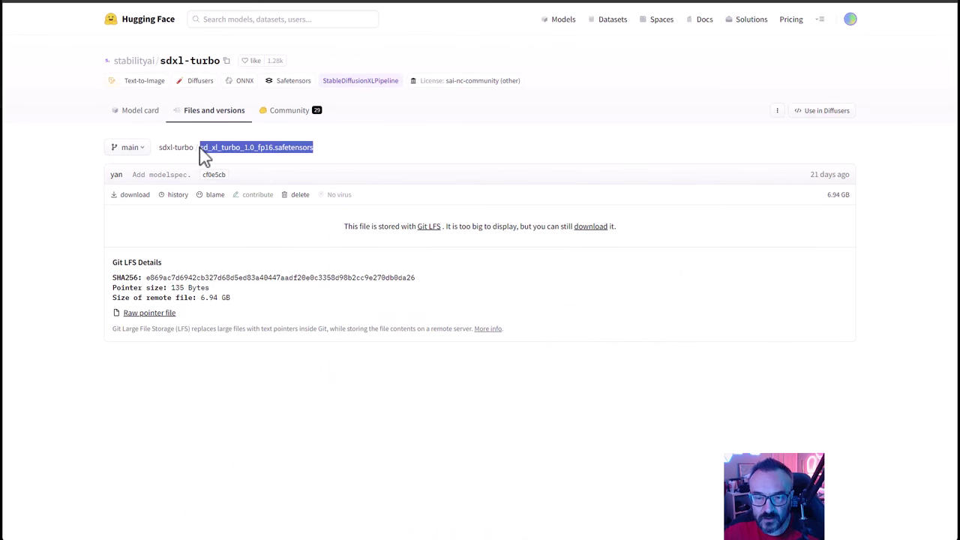
{"action": "left_click", "coordinate": [395, 163]}
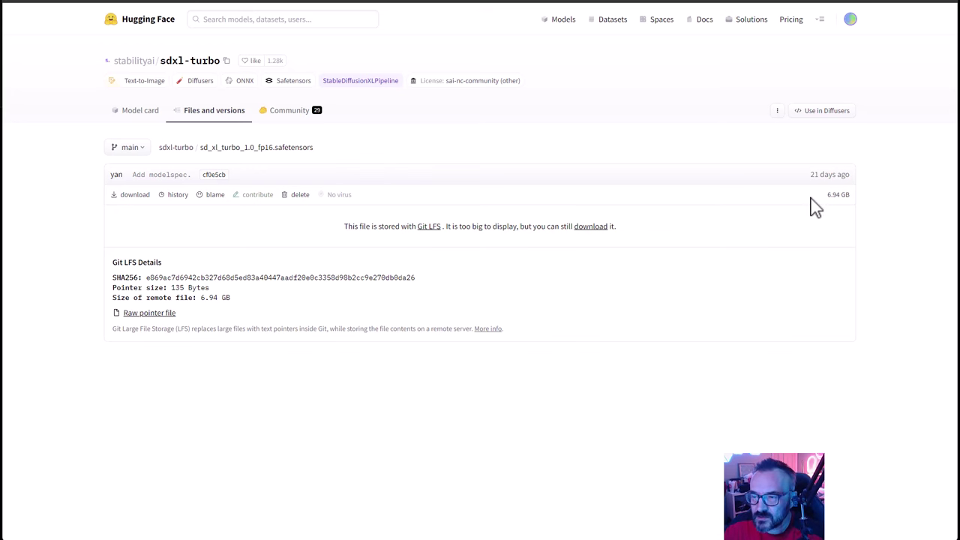
{"action": "triple_click", "coordinate": [915, 194]}
{"action": "double_click", "coordinate": [879, 201]}
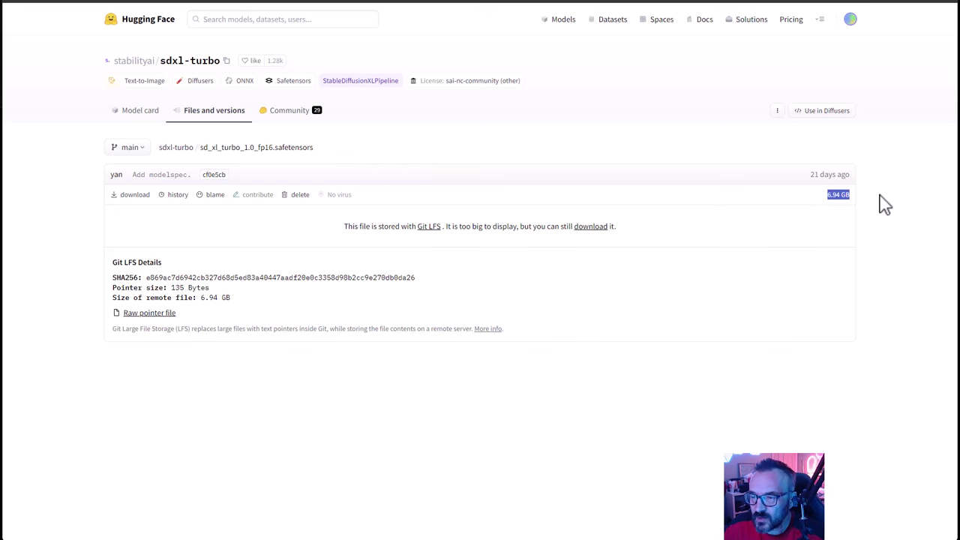
{"action": "left_click", "coordinate": [672, 148]}
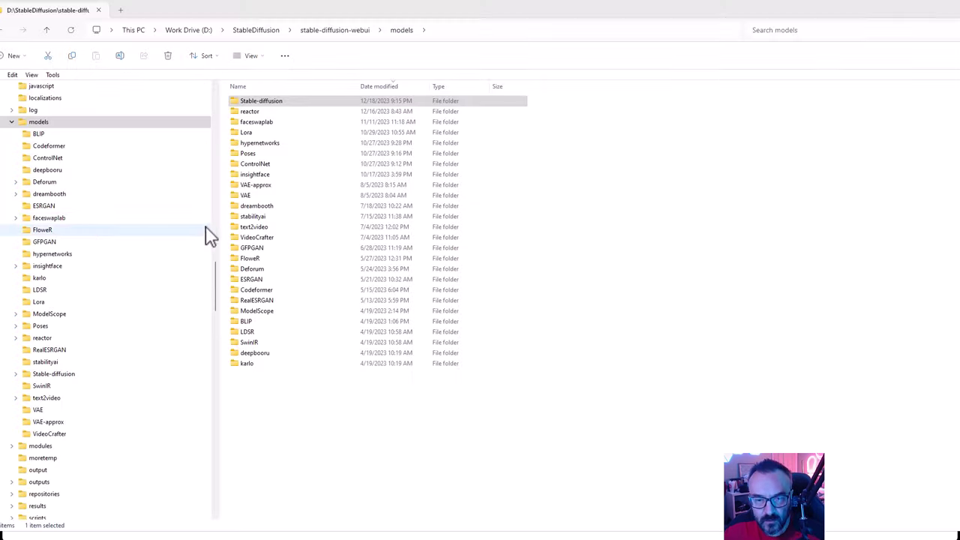
Browse the checkpoint files in models\Stable-diffusion, then return to the models folder
{"action": "scroll", "coordinate": [204, 229], "scroll_direction": "up", "scroll_amount": 5}
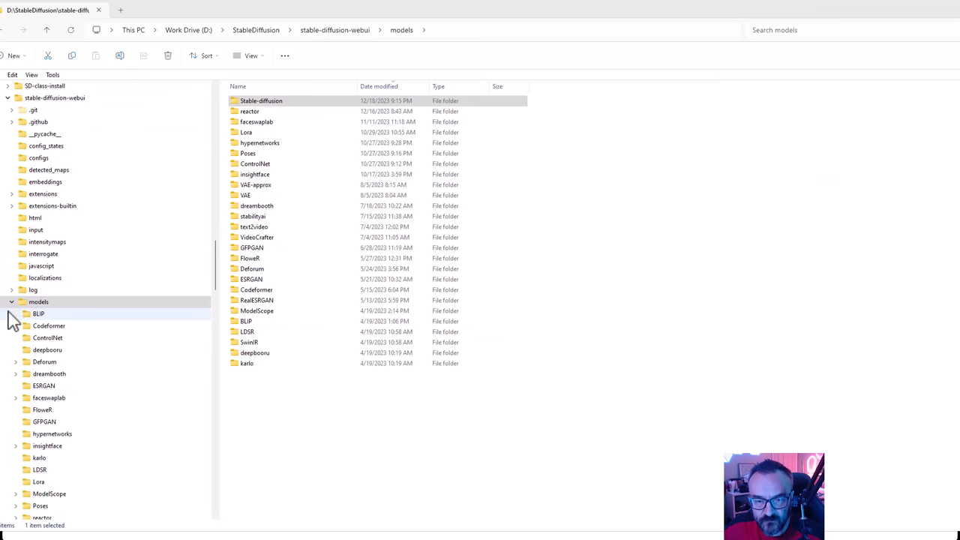
{"action": "scroll", "coordinate": [79, 308], "scroll_direction": "down", "scroll_amount": 3}
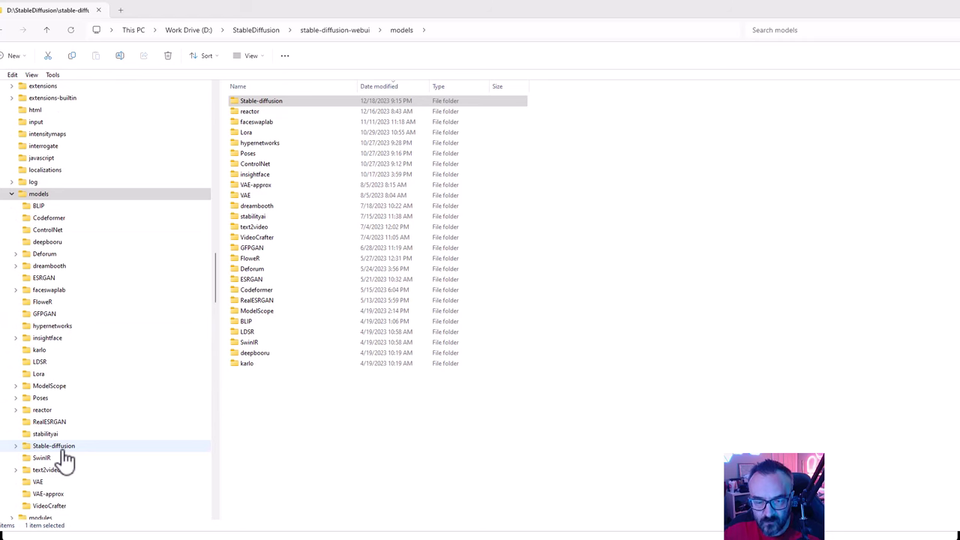
{"action": "left_click", "coordinate": [64, 448]}
{"action": "scroll", "coordinate": [300, 405], "scroll_direction": "down", "scroll_amount": 6}
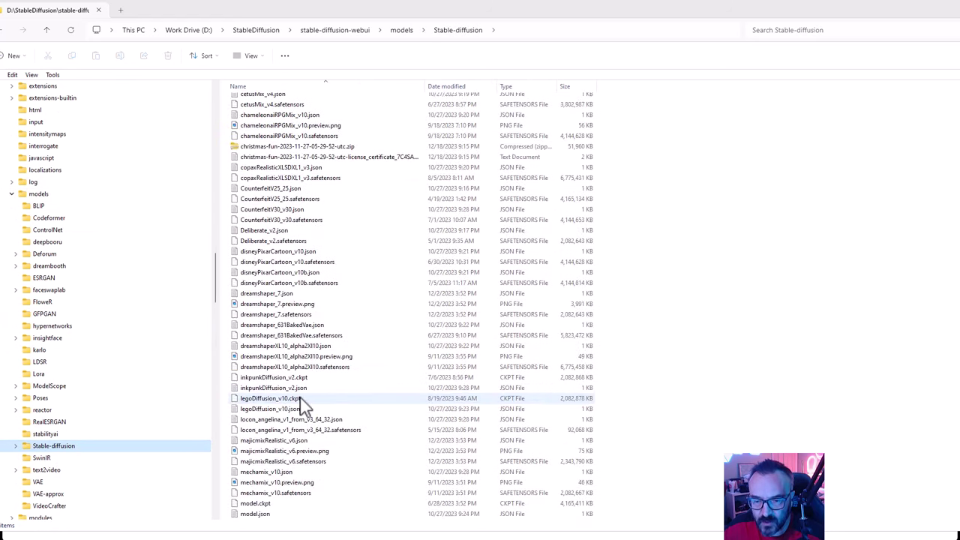
{"action": "scroll", "coordinate": [300, 401], "scroll_direction": "up", "scroll_amount": 5}
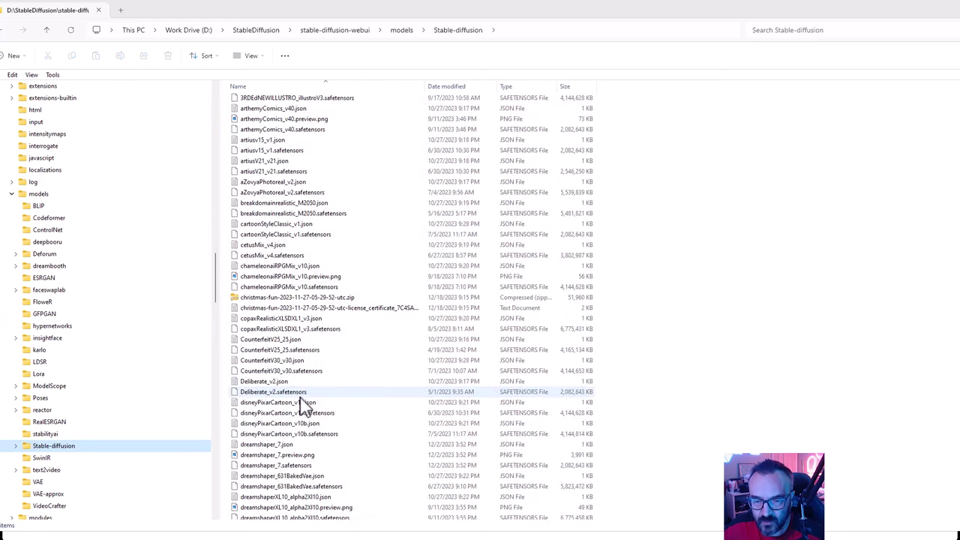
{"action": "left_click", "coordinate": [39, 194]}
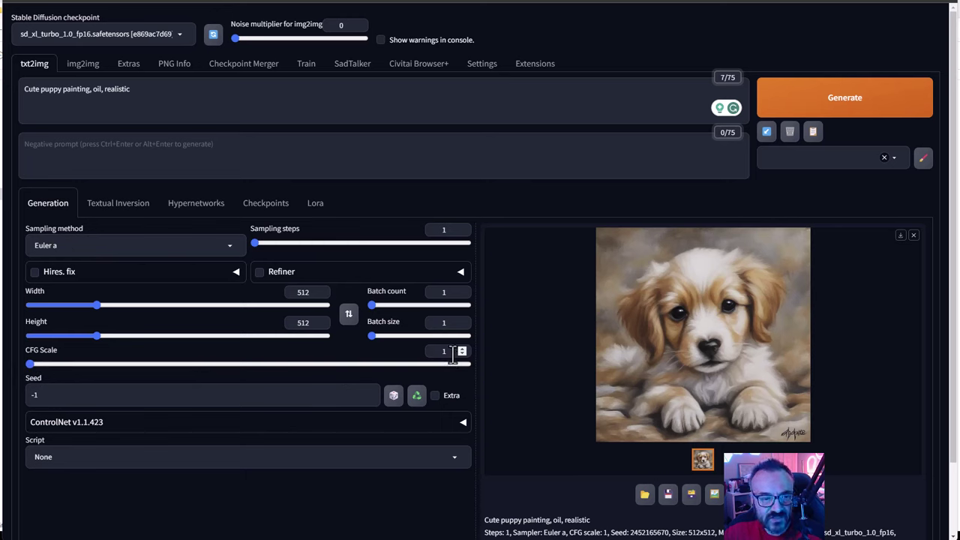
Replace 'puppy' with 'bird' in the prompt and generate a bird painting
{"action": "left_click", "coordinate": [151, 96]}
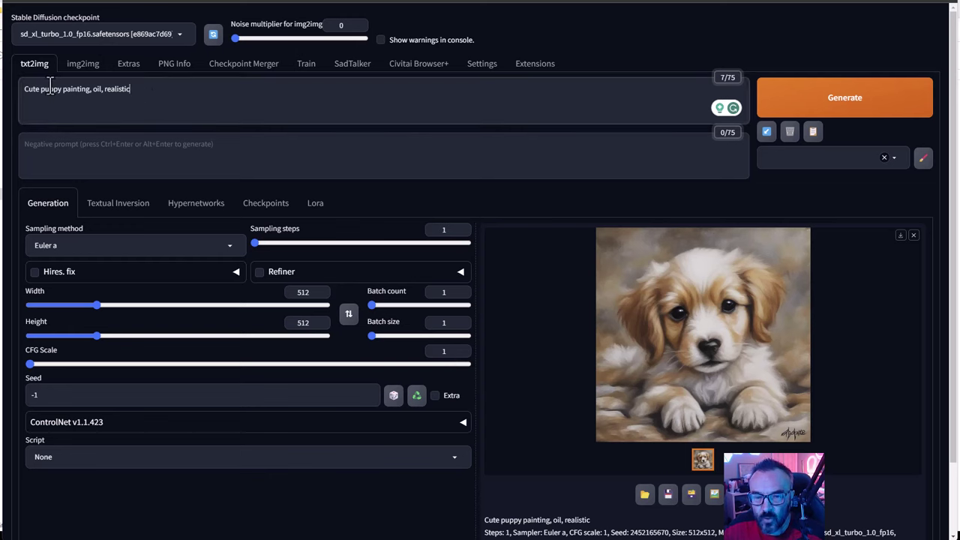
{"action": "left_click_drag", "start_coordinate": [39, 90], "coordinate": [62, 90]}
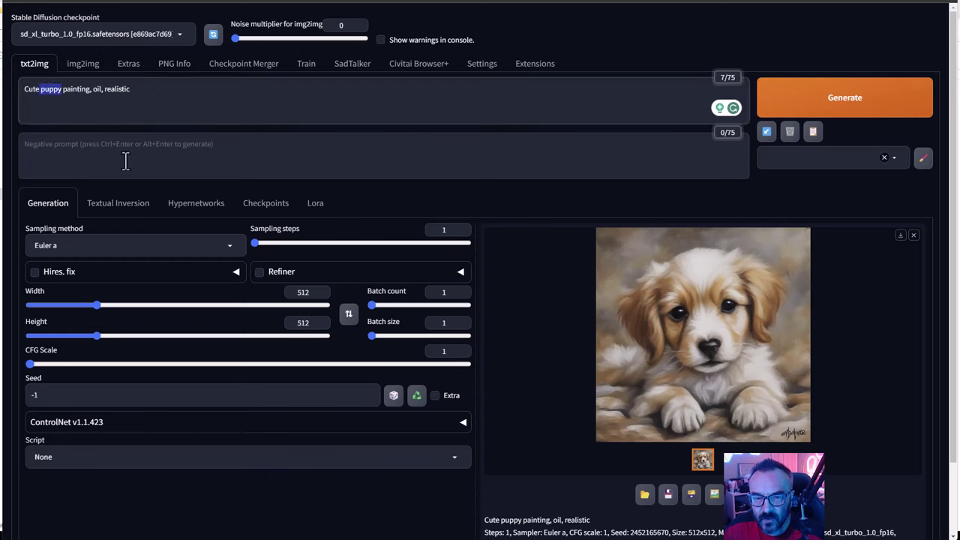
{"action": "key", "text": "BackSpace"}
{"action": "type", "text": "bird"}
{"action": "left_click", "coordinate": [818, 109]}
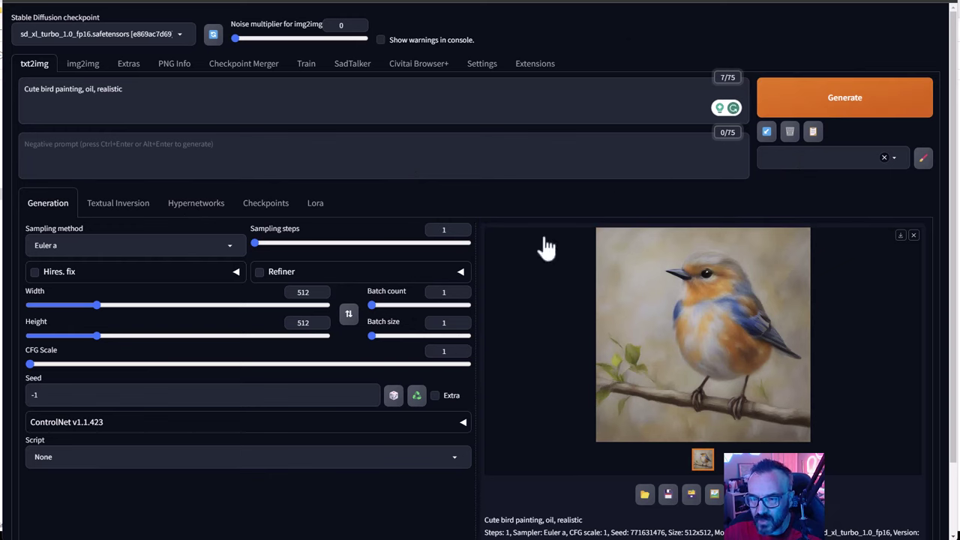
Set Batch count to 12 and generate a batch of bird paintings
{"action": "left_click_drag", "start_coordinate": [373, 305], "coordinate": [378, 305]}
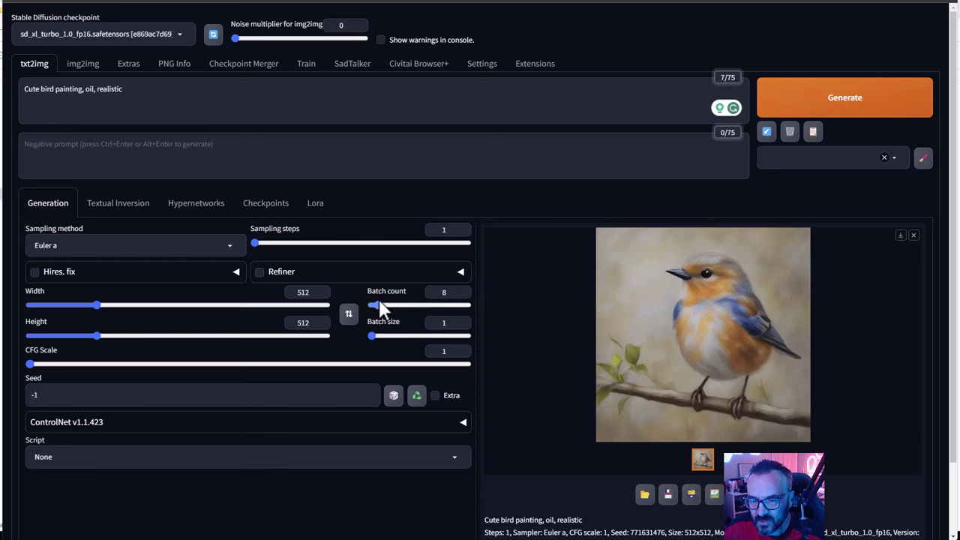
{"action": "double_click", "coordinate": [444, 292]}
{"action": "type", "text": "12"}
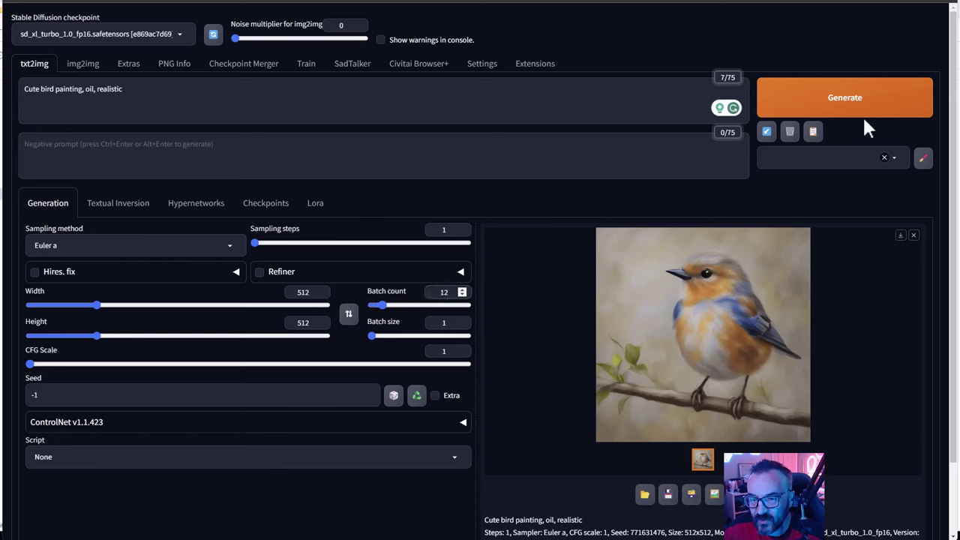
{"action": "left_click", "coordinate": [853, 101]}
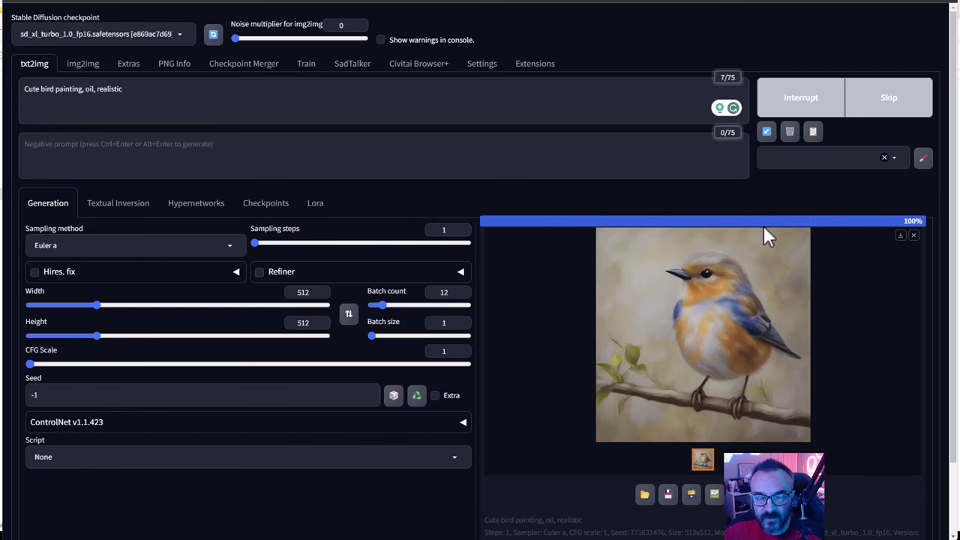
Check the console log, then page through all 12 bird paintings full-screen and close the viewer
{"action": "key", "text": "alt+Tab"}
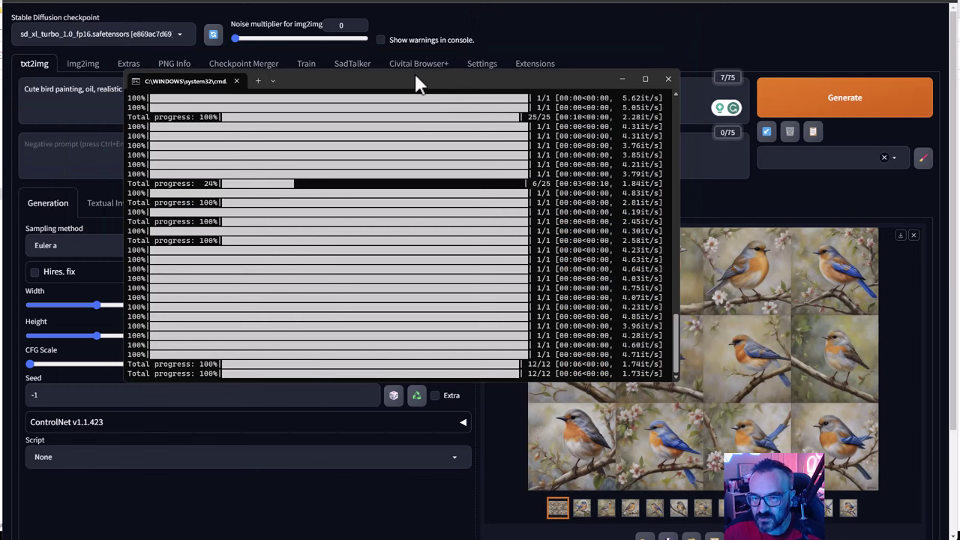
{"action": "key", "text": "alt+Tab"}
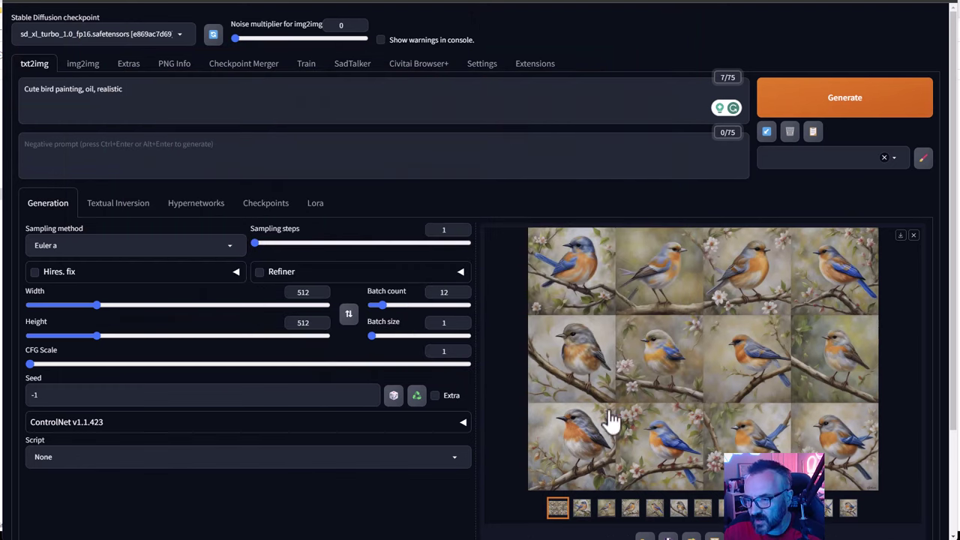
{"action": "left_click", "coordinate": [550, 281]}
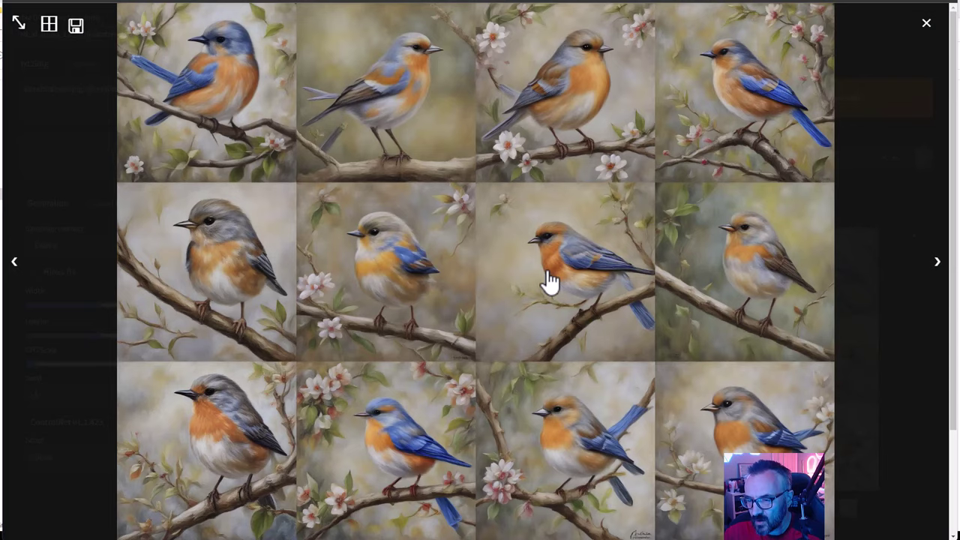
{"action": "left_click", "coordinate": [940, 266]}
{"action": "left_click", "coordinate": [940, 266]}
{"action": "left_click", "coordinate": [940, 267]}
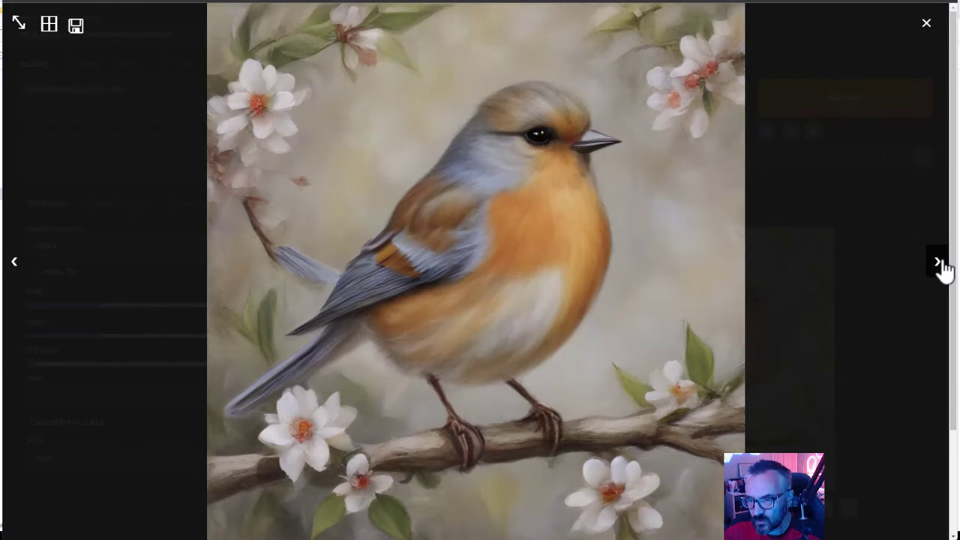
{"action": "left_click", "coordinate": [940, 266]}
{"action": "left_click", "coordinate": [940, 266]}
{"action": "left_click", "coordinate": [940, 266]}
{"action": "left_click", "coordinate": [940, 266]}
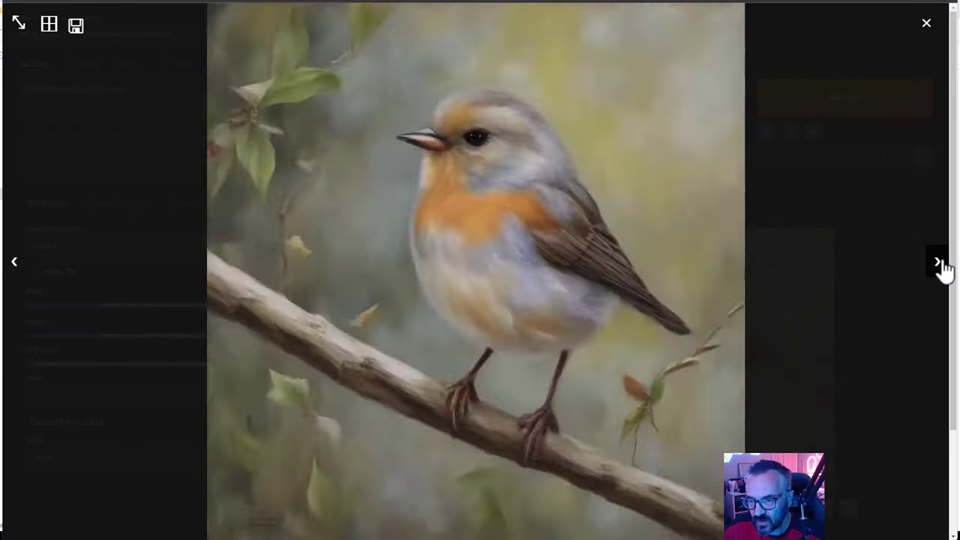
{"action": "left_click", "coordinate": [940, 267]}
{"action": "left_click", "coordinate": [940, 266]}
{"action": "left_click", "coordinate": [938, 258]}
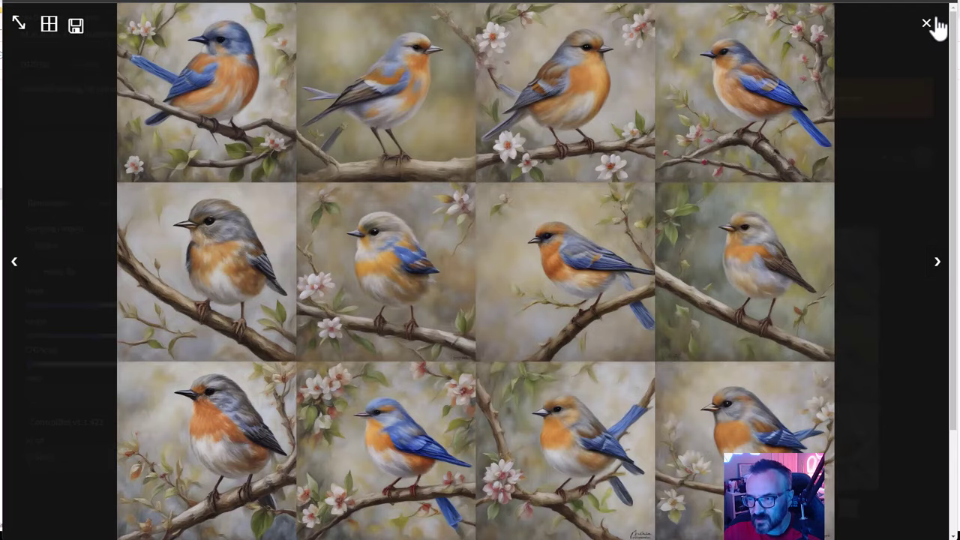
{"action": "left_click", "coordinate": [927, 25]}
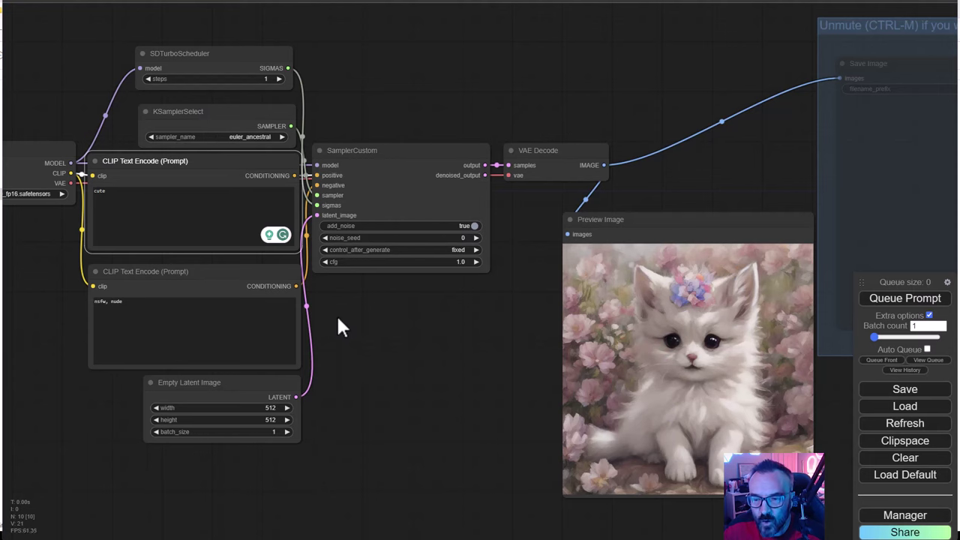
{"action": "left_click_drag", "start_coordinate": [337, 321], "coordinate": [494, 339]}
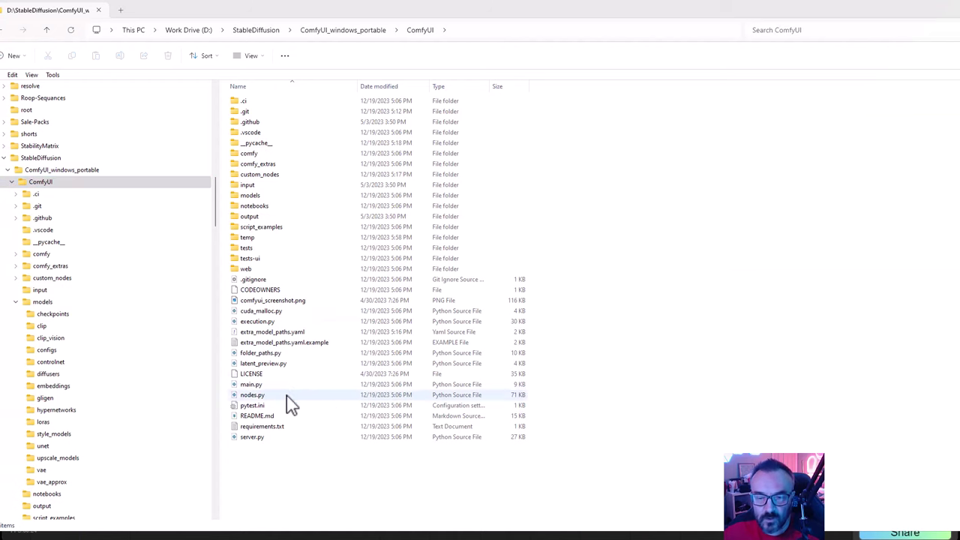
{"action": "scroll", "coordinate": [64, 338], "scroll_direction": "down", "scroll_amount": 2}
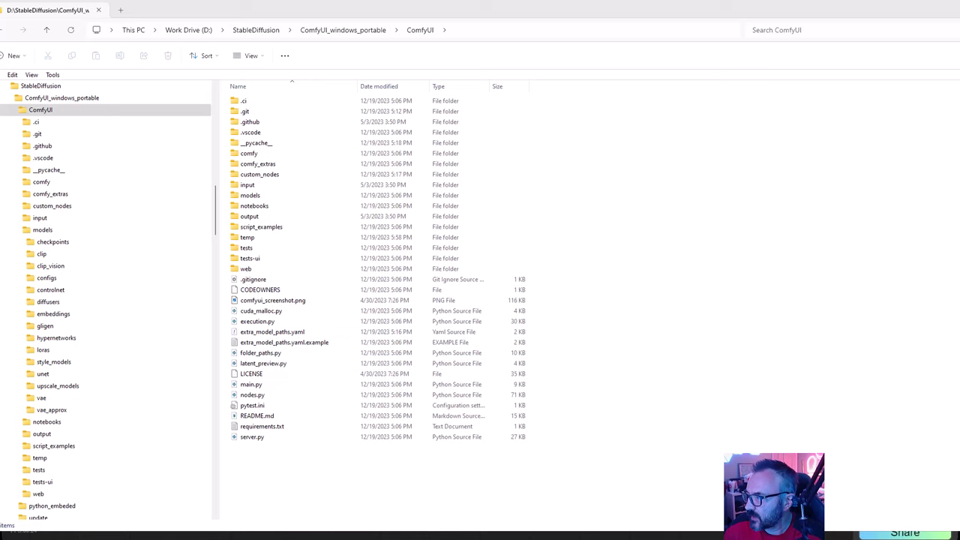
{"action": "left_click_drag", "start_coordinate": [959, 37], "coordinate": [750, 34]}
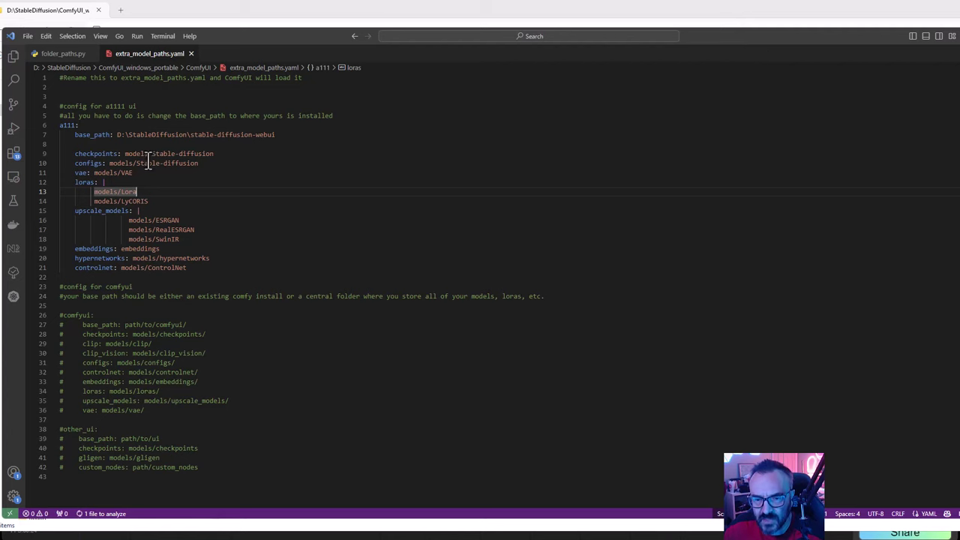
{"action": "left_click_drag", "start_coordinate": [275, 134], "coordinate": [116, 135]}
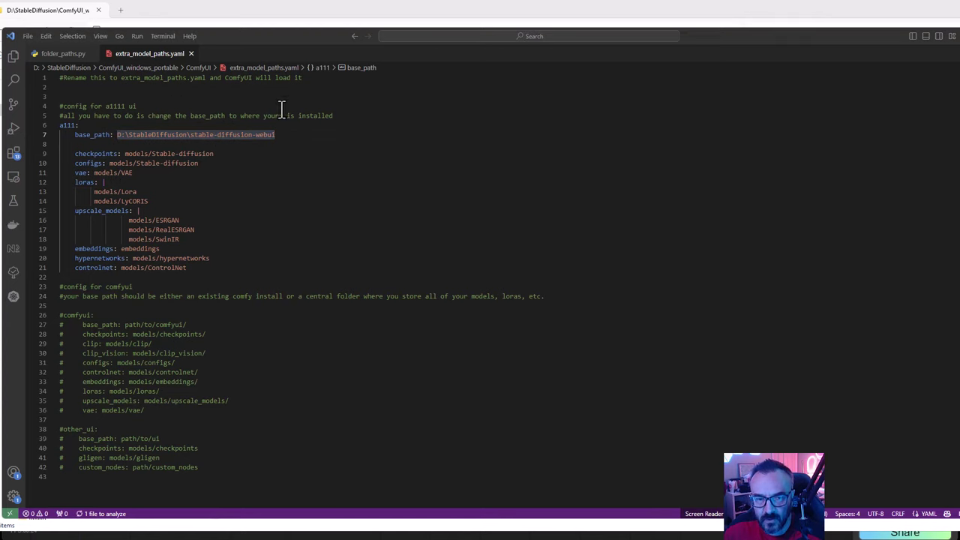
{"action": "left_click_drag", "start_coordinate": [187, 135], "coordinate": [307, 139]}
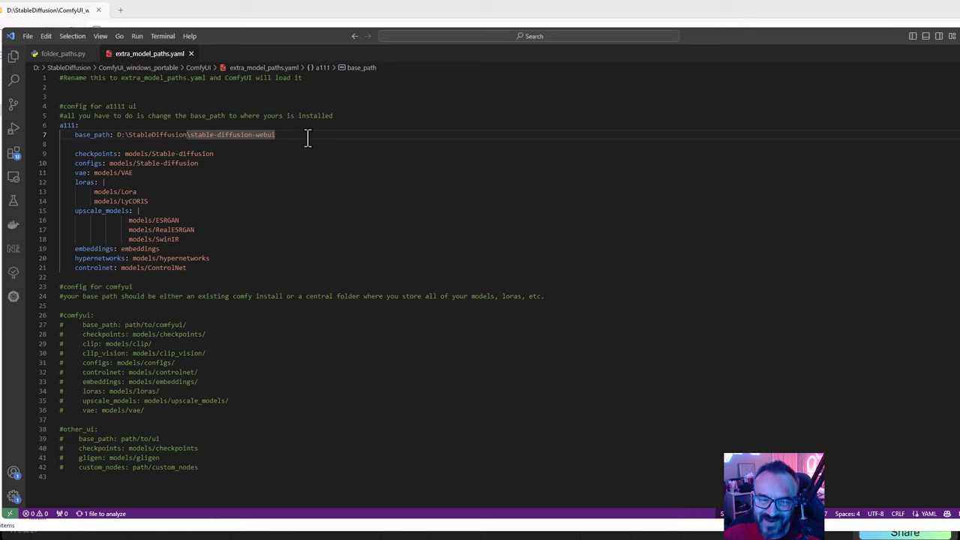
{"action": "left_click_drag", "start_coordinate": [200, 164], "coordinate": [132, 172]}
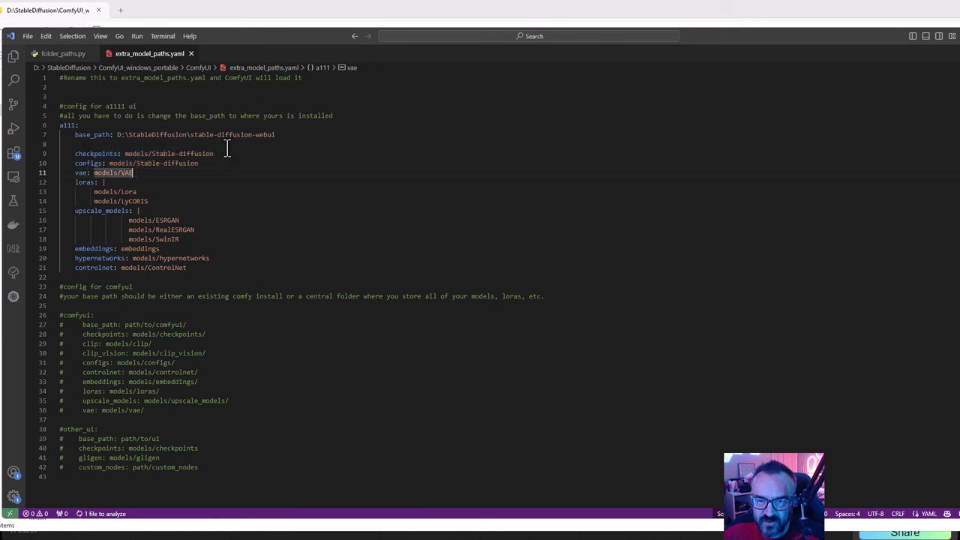
{"action": "left_click_drag", "start_coordinate": [276, 135], "coordinate": [36, 126]}
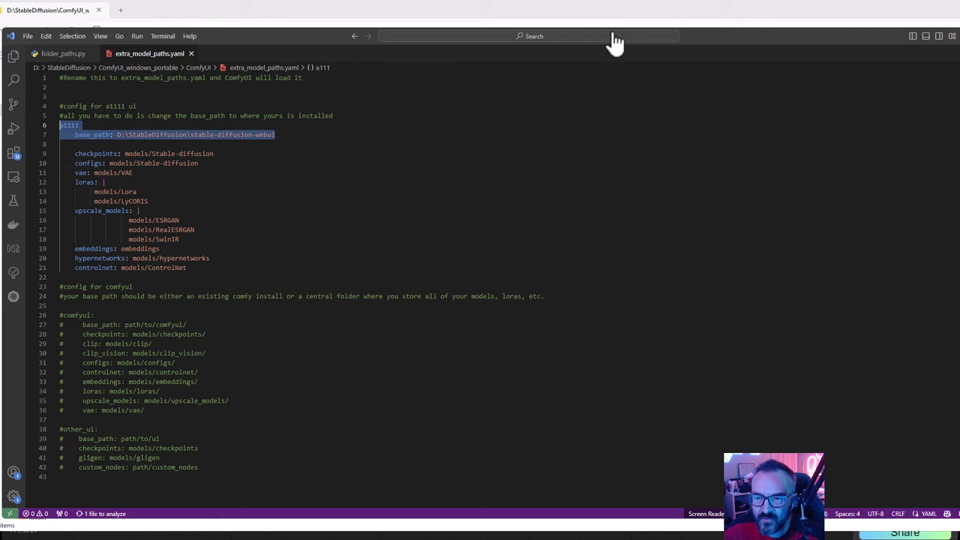
{"action": "key", "text": "alt+Tab"}
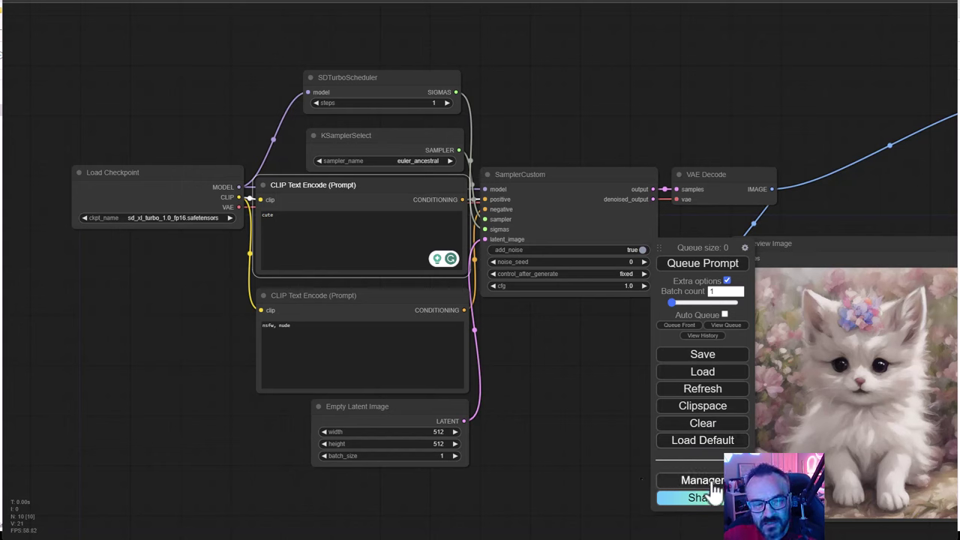
Open the ComfyUI Manager menu from the side panel
{"action": "left_click", "coordinate": [703, 481]}
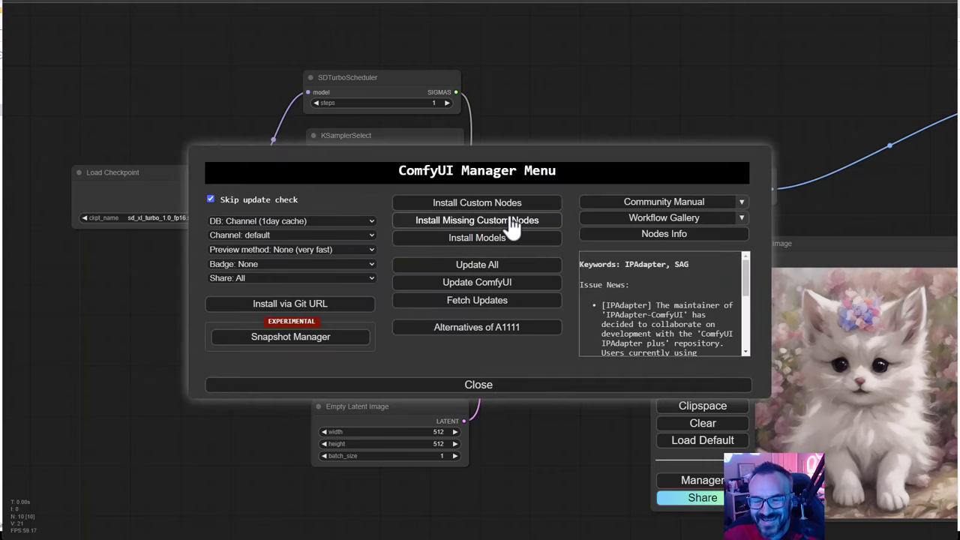
Close the Manager menu and launch a command prompt in ComfyUI\custom_nodes with 'cmd'
{"action": "left_click", "coordinate": [477, 386]}
{"action": "key", "text": "alt+Tab"}
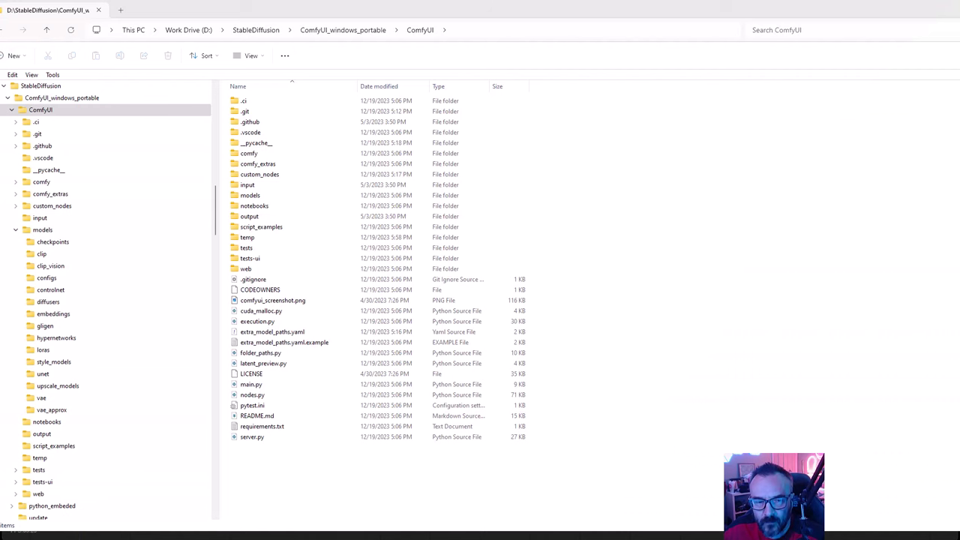
{"action": "left_click", "coordinate": [40, 110]}
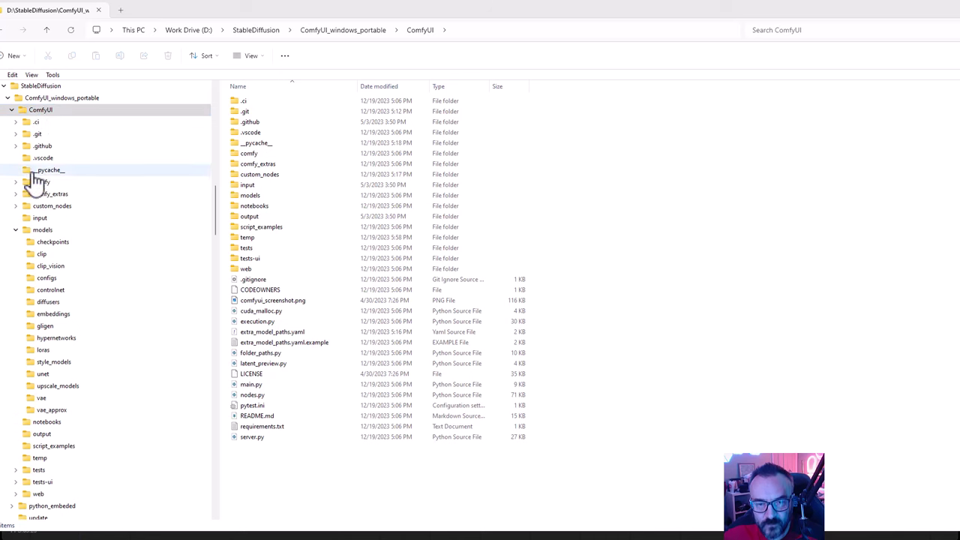
{"action": "left_click", "coordinate": [53, 208]}
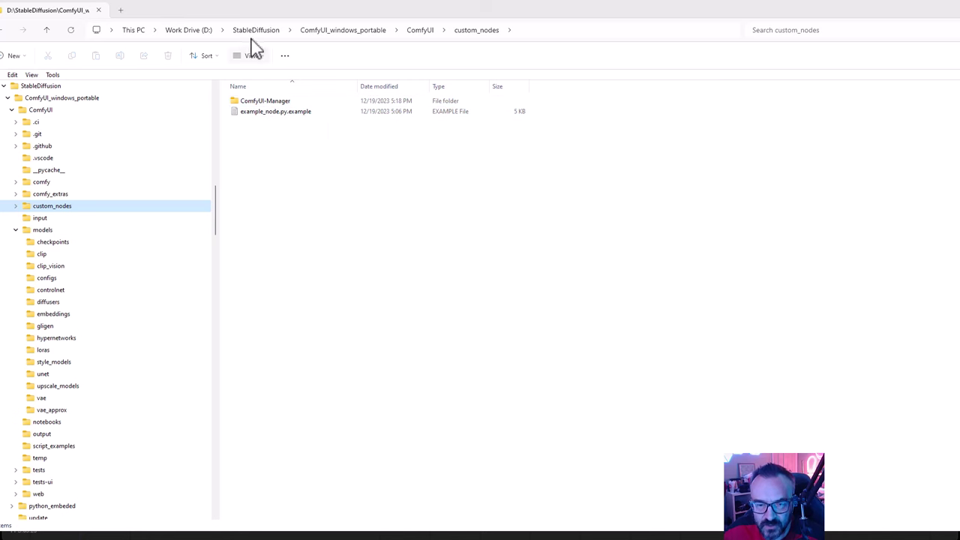
{"action": "left_click", "coordinate": [557, 31]}
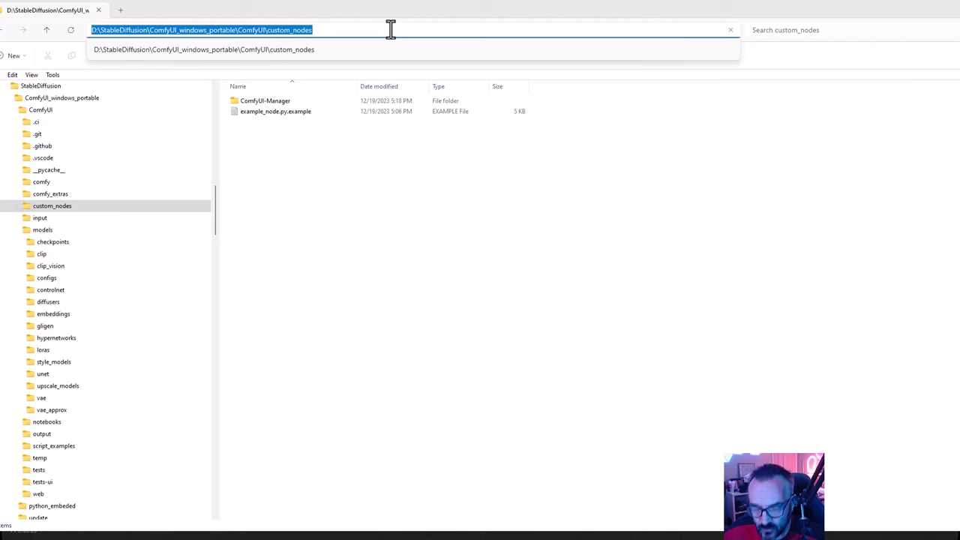
{"action": "type", "text": "cmd"}
{"action": "key", "text": "Return"}
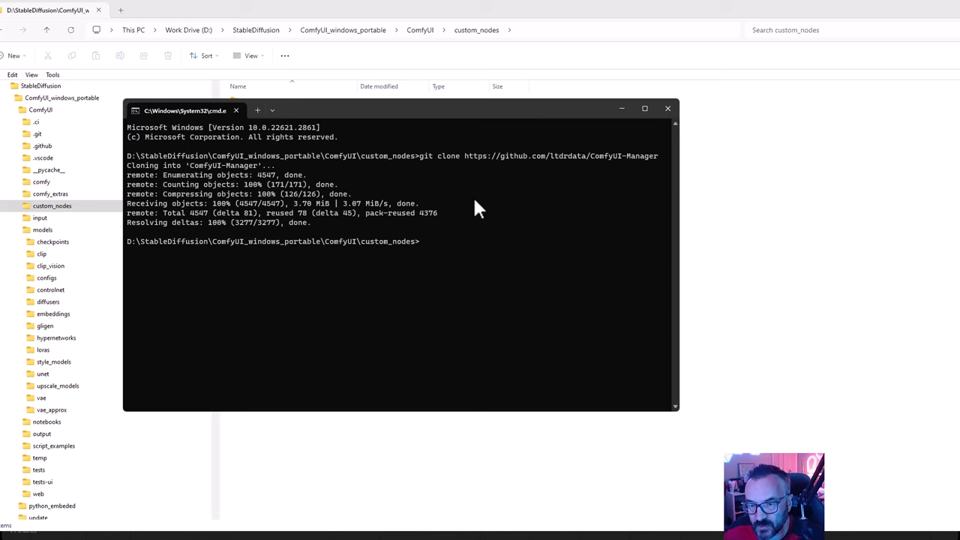
Highlight the git clone output and view ComfyUI-Manager in custom_nodes
{"action": "mouse_move", "coordinate": [446, 233]}
{"action": "left_mouse_down"}
{"action": "mouse_move", "coordinate": [254, 208]}
{"action": "mouse_move", "coordinate": [137, 178]}
{"action": "mouse_move", "coordinate": [126, 165]}
{"action": "left_mouse_up"}
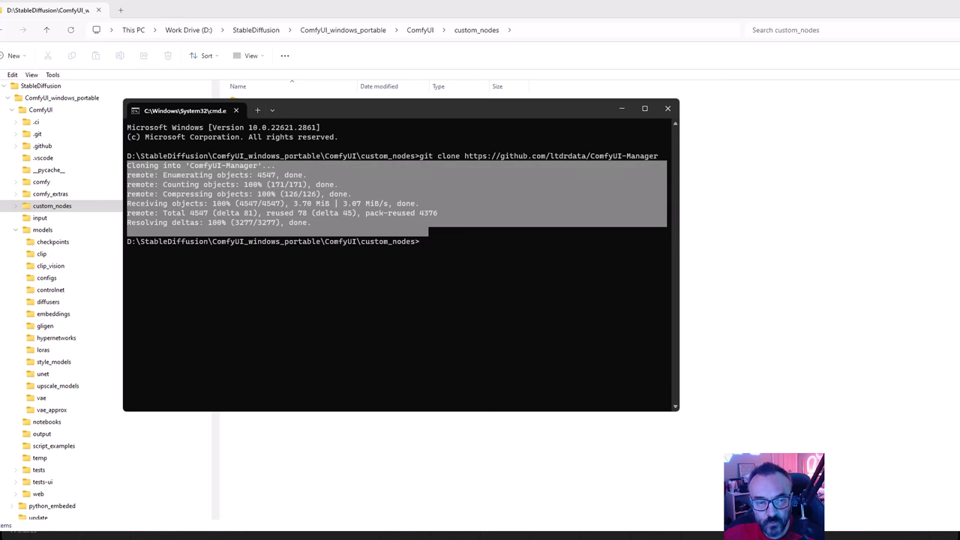
{"action": "left_click", "coordinate": [206, 279]}
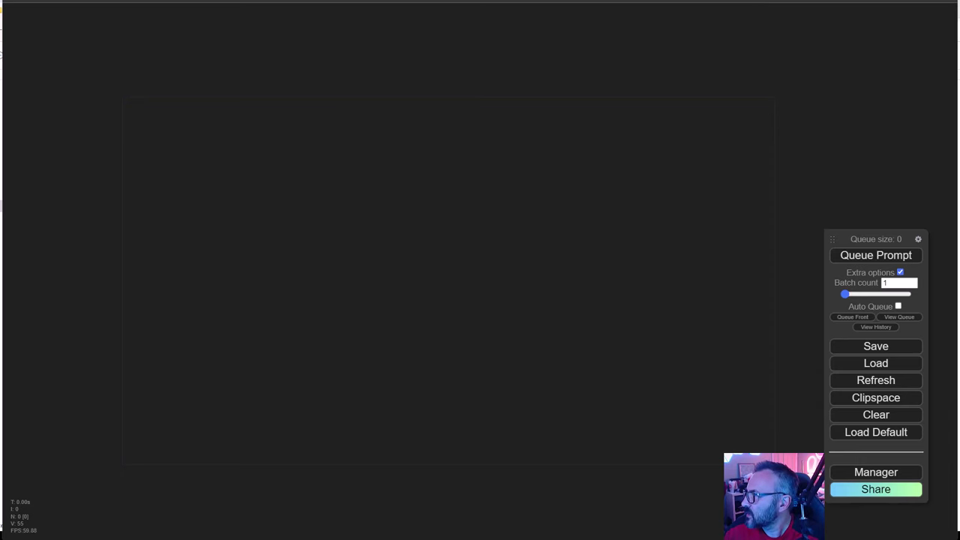
Drop the SDXL Turbo workflow file onto the empty ComfyUI canvas to reload the kitten workflow
{"action": "left_click_drag", "start_coordinate": [679, 247], "coordinate": [420, 225]}
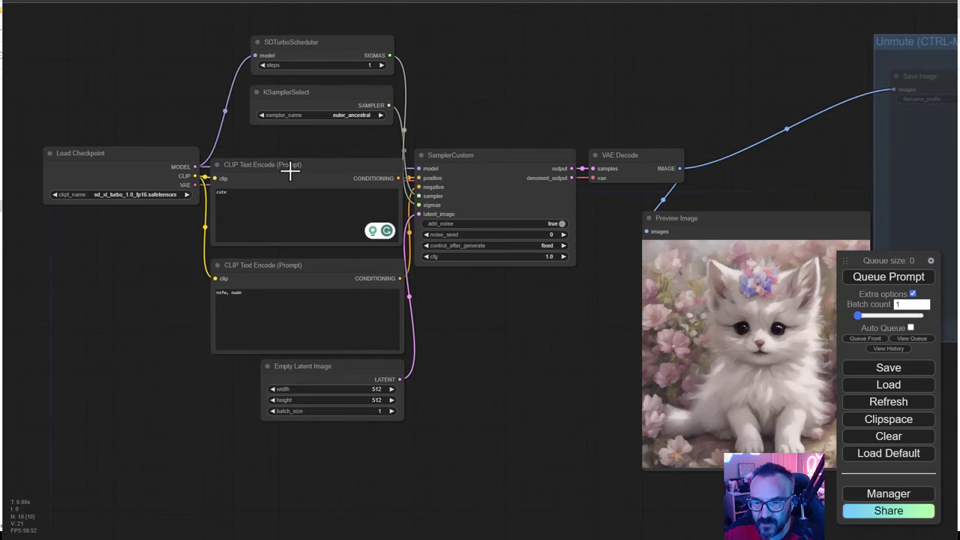
{"action": "left_click", "coordinate": [339, 369]}
{"action": "left_click", "coordinate": [346, 38]}
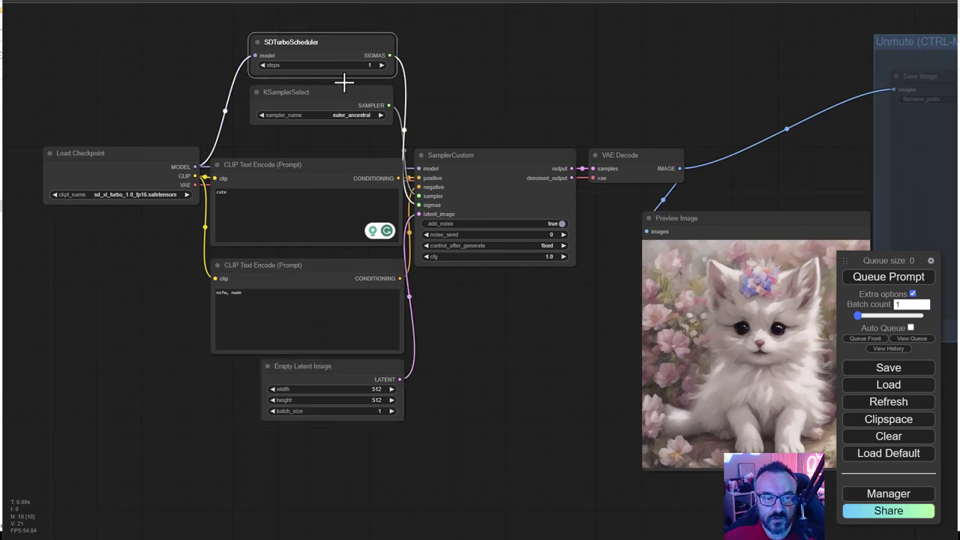
{"action": "left_click", "coordinate": [888, 493]}
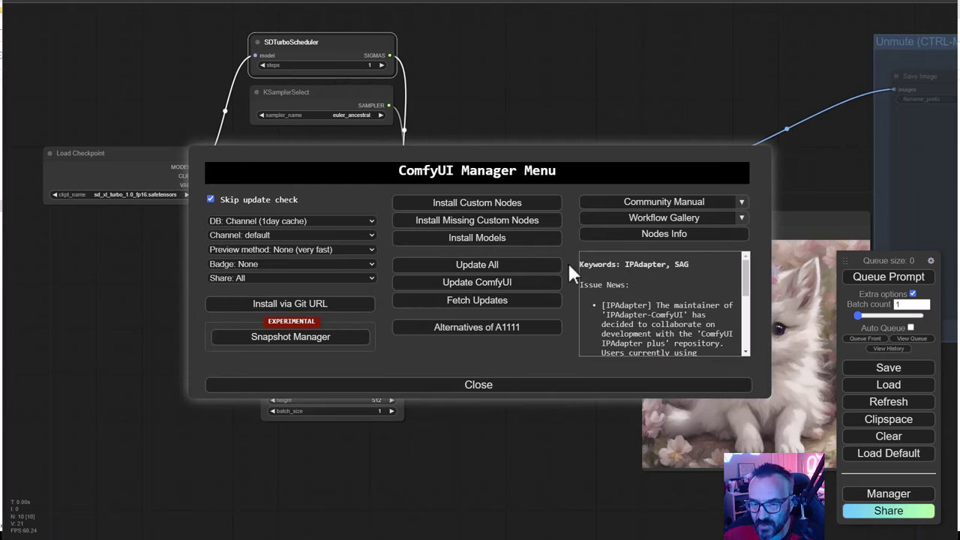
{"action": "left_click", "coordinate": [508, 226]}
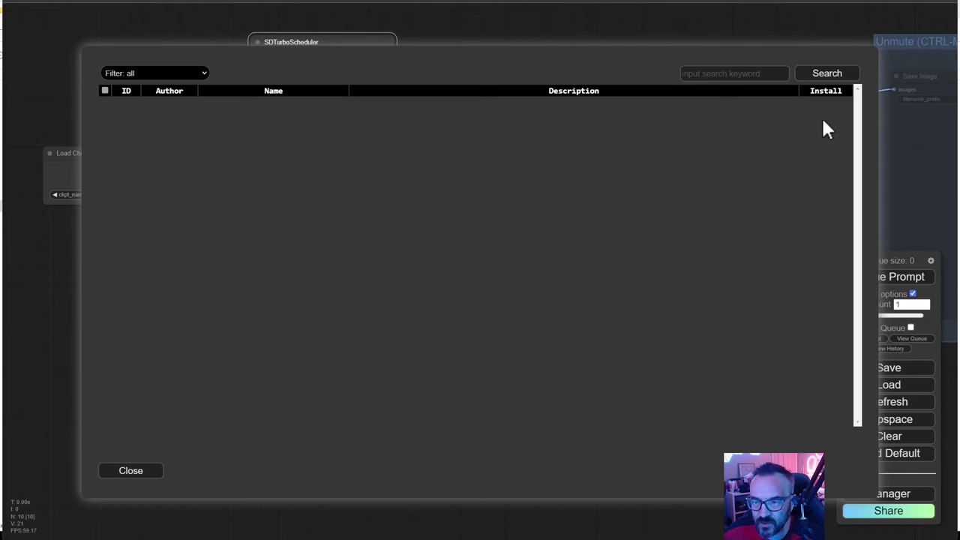
{"action": "left_click", "coordinate": [131, 470]}
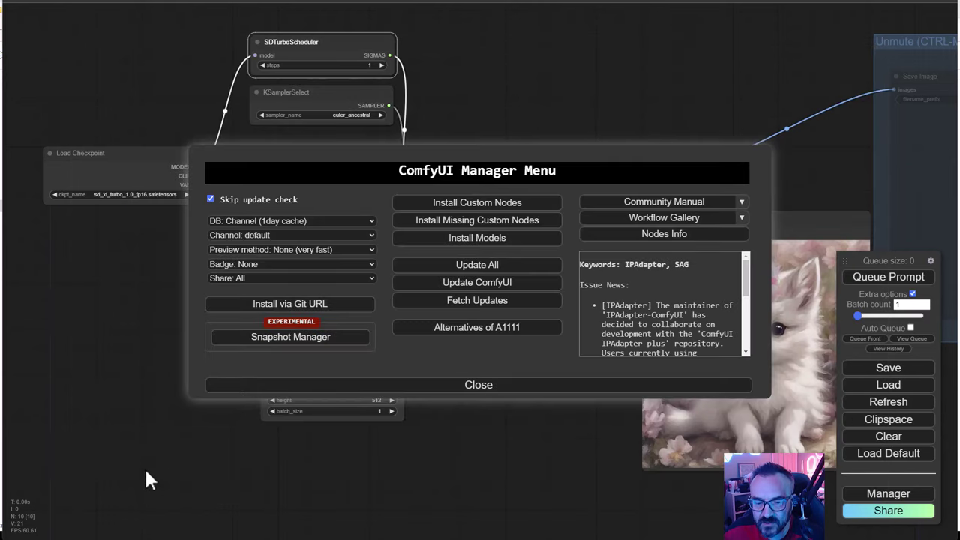
{"action": "left_click", "coordinate": [479, 385]}
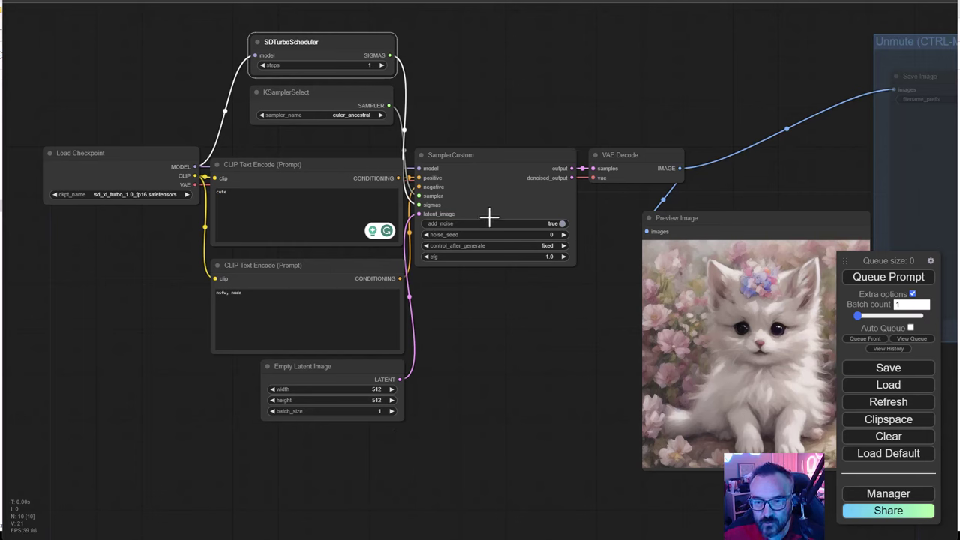
Check the ComfyUI-Manager folder in custom_nodes, then return to the kitten workflow
{"action": "key", "text": "alt+Tab"}
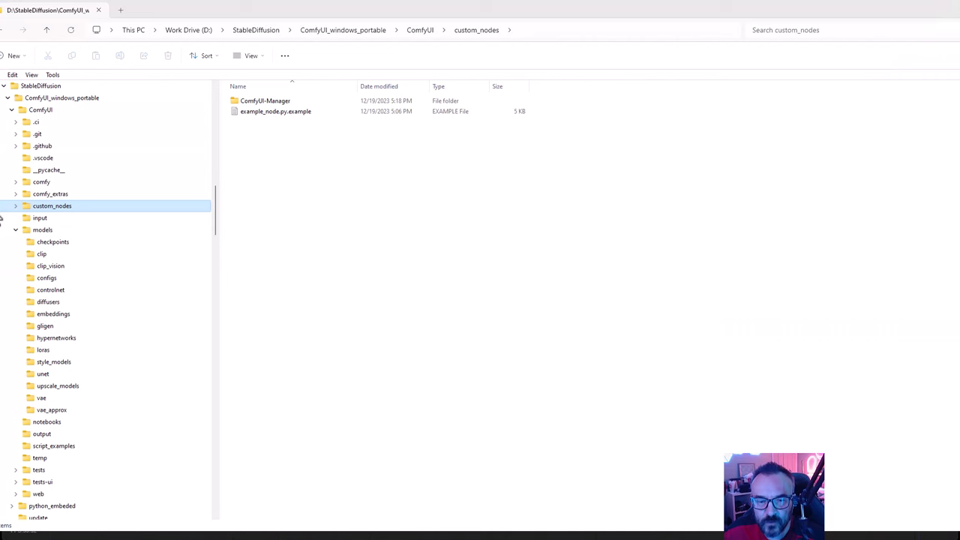
{"action": "left_click", "coordinate": [298, 150]}
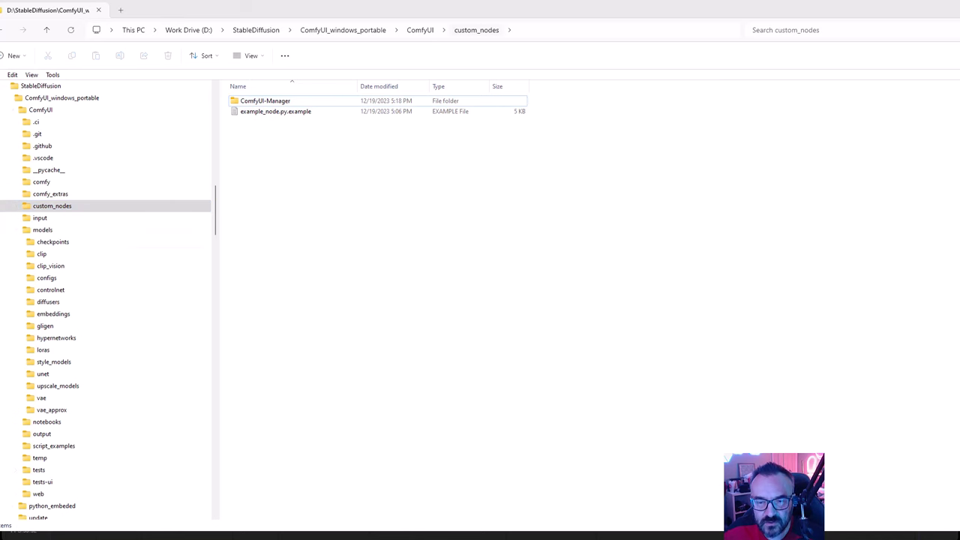
{"action": "key", "text": "alt+Tab"}
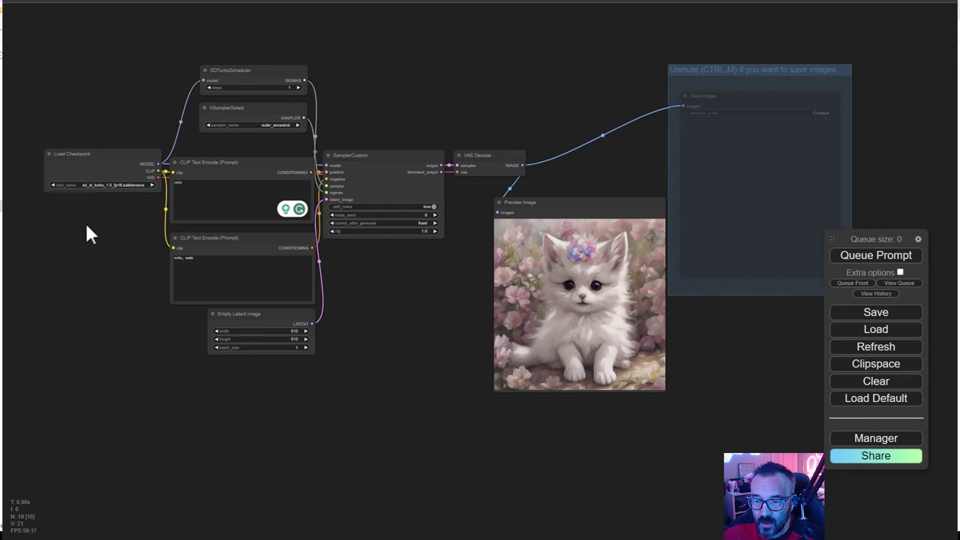
Add 'puppy' after 'cute' in the positive prompt and regenerate the image
{"action": "left_click", "coordinate": [232, 184]}
{"action": "type", "text": ", pi"}
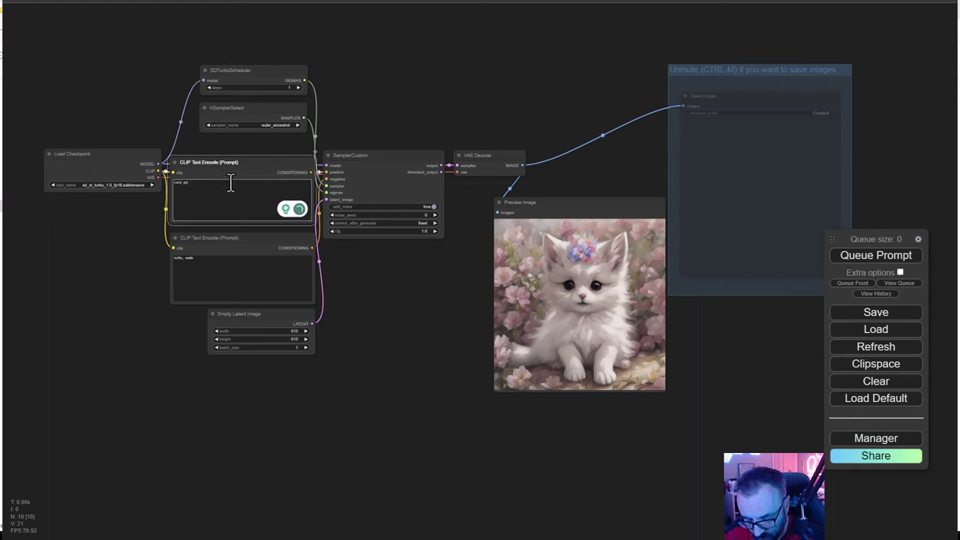
{"action": "type", "text": "ppy"}
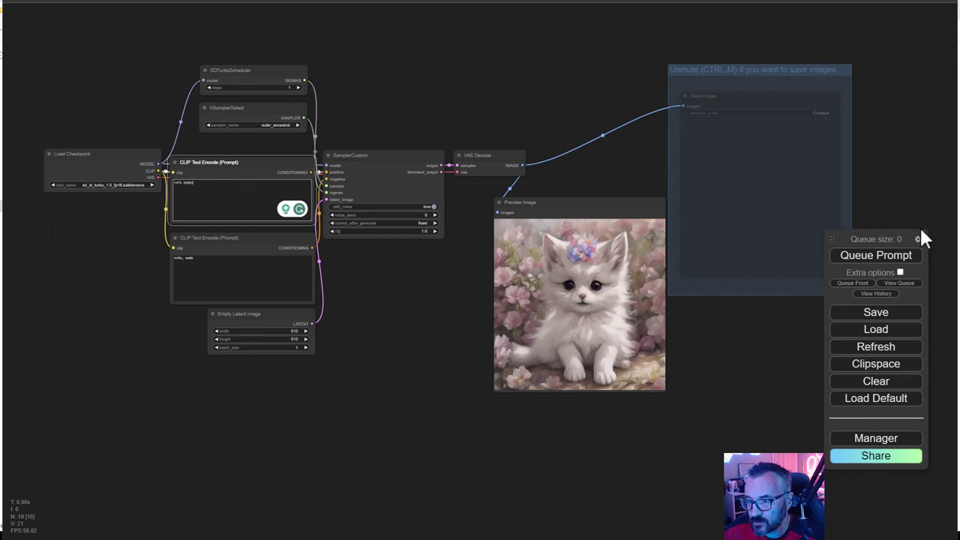
{"action": "left_click", "coordinate": [850, 258]}
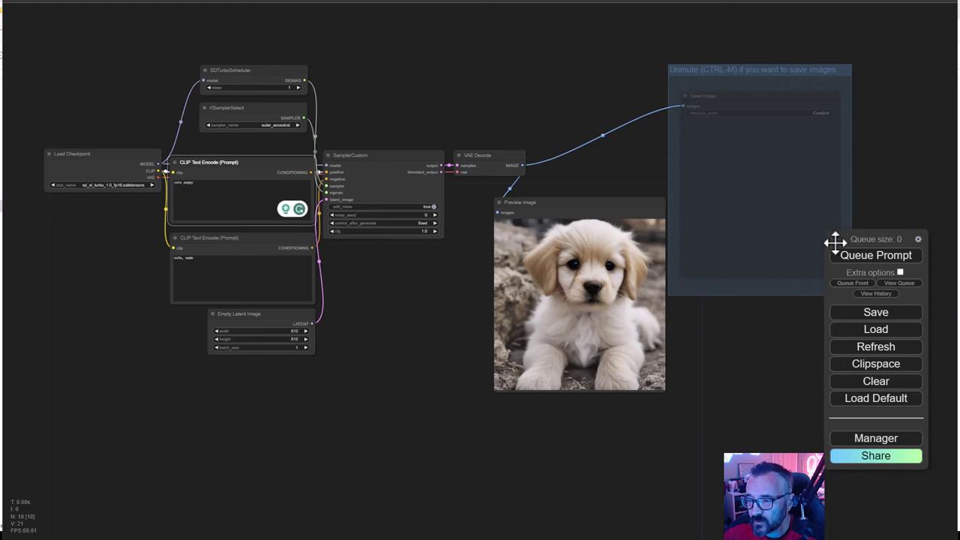
Turn on Auto Queue under Extra options and queue the workflow again
{"action": "left_click", "coordinate": [901, 273]}
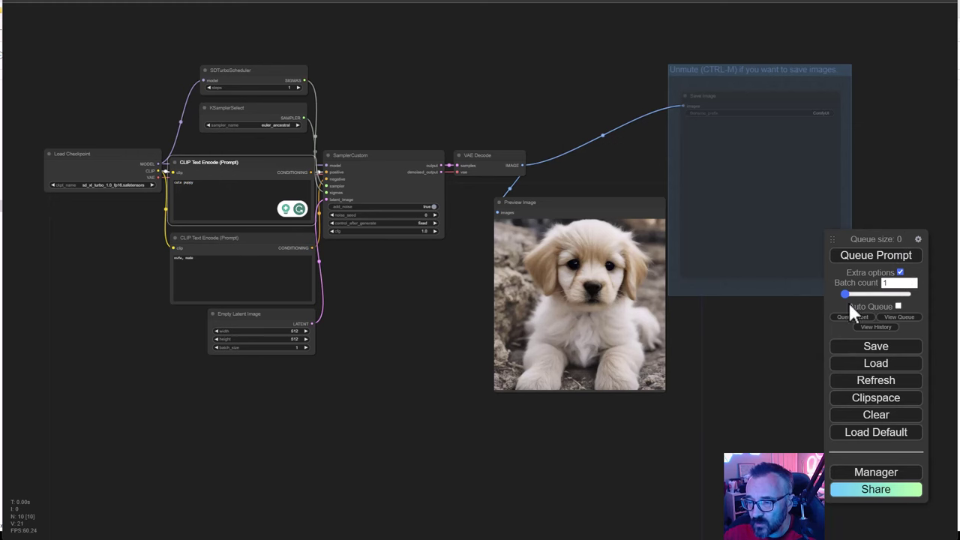
{"action": "left_click", "coordinate": [898, 306]}
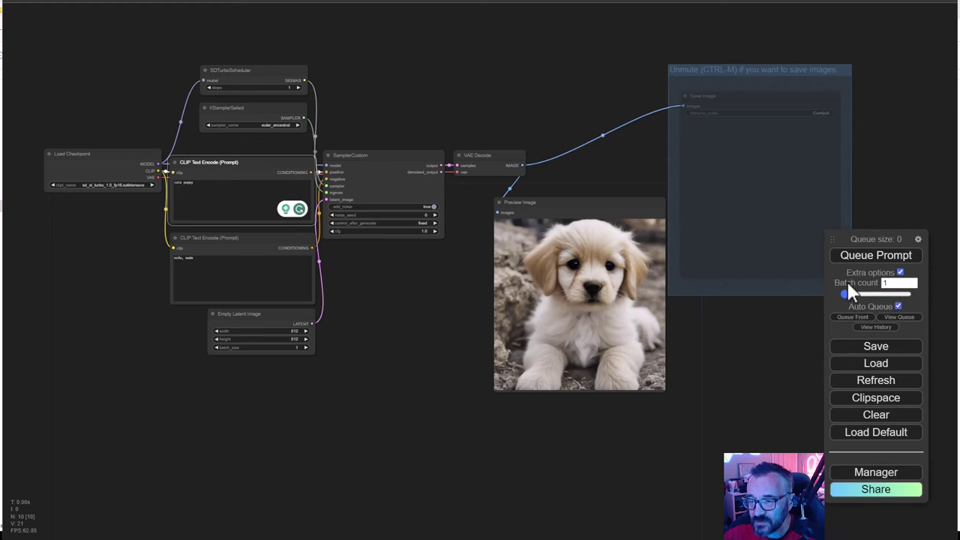
{"action": "left_click", "coordinate": [203, 186]}
{"action": "left_click", "coordinate": [895, 262]}
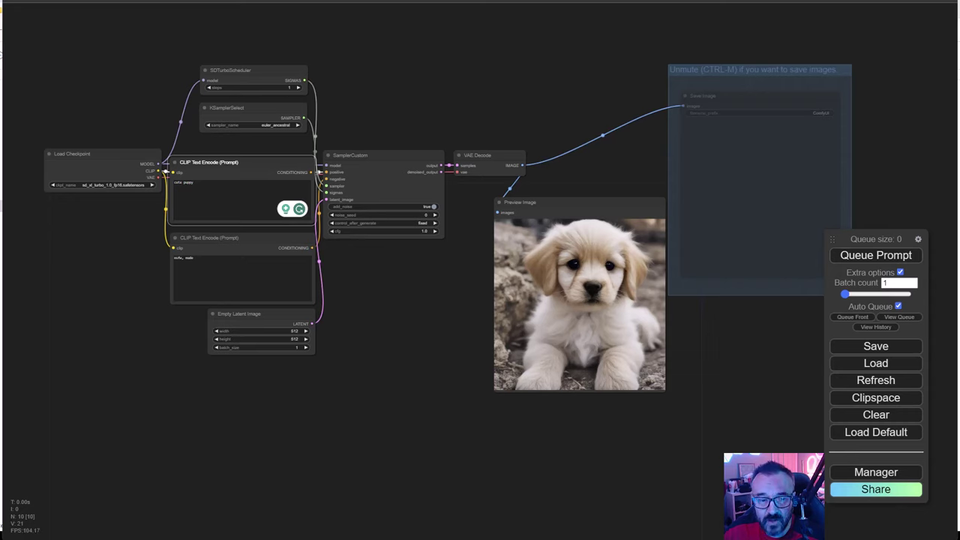
Check the server console, then clear the 'cute puppy' positive prompt
{"action": "key", "text": "alt+Tab"}
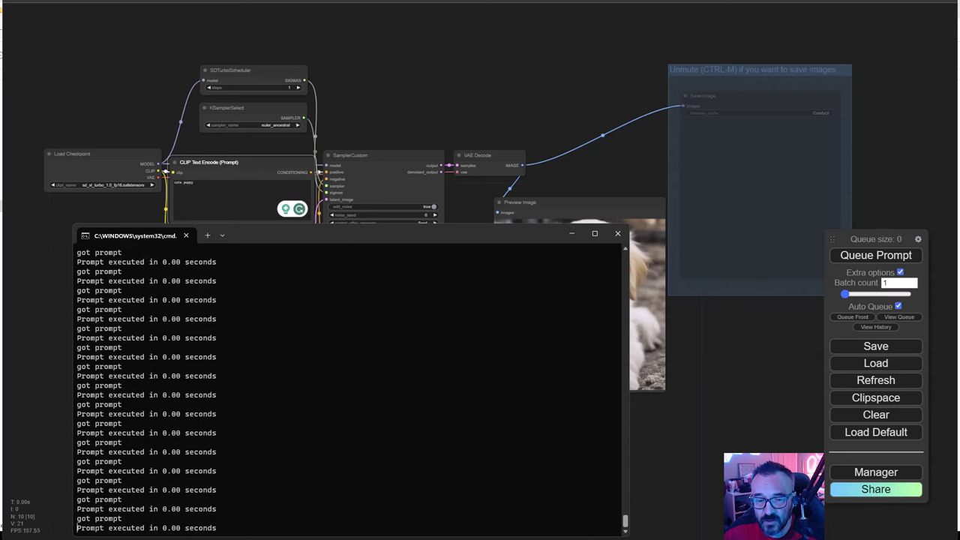
{"action": "key", "text": "alt+Tab"}
{"action": "left_click", "coordinate": [207, 180]}
{"action": "key", "text": "BackSpace"}
{"action": "key", "text": "BackSpace"}
{"action": "key", "text": "BackSpace"}
{"action": "key", "text": "BackSpace"}
{"action": "key", "text": "BackSpace"}
{"action": "key", "text": "BackSpace"}
{"action": "key", "text": "BackSpace"}
{"action": "key", "text": "BackSpace"}
{"action": "key", "text": "BackSpace"}
{"action": "key", "text": "BackSpace"}
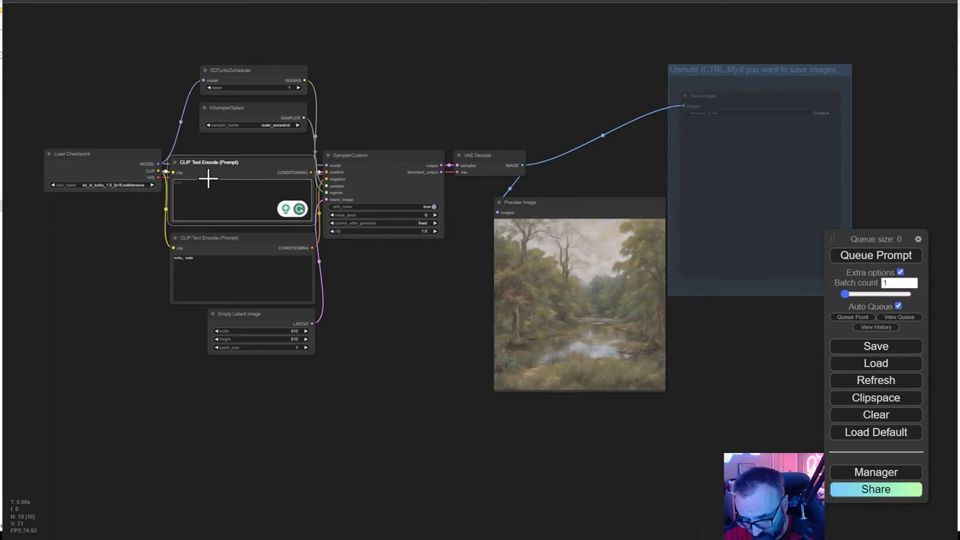
Type 'Border Collie dancing in the rain', then 'futuristic spaceship, sci painting' as live prompts
{"action": "type", "text": "aorder"}
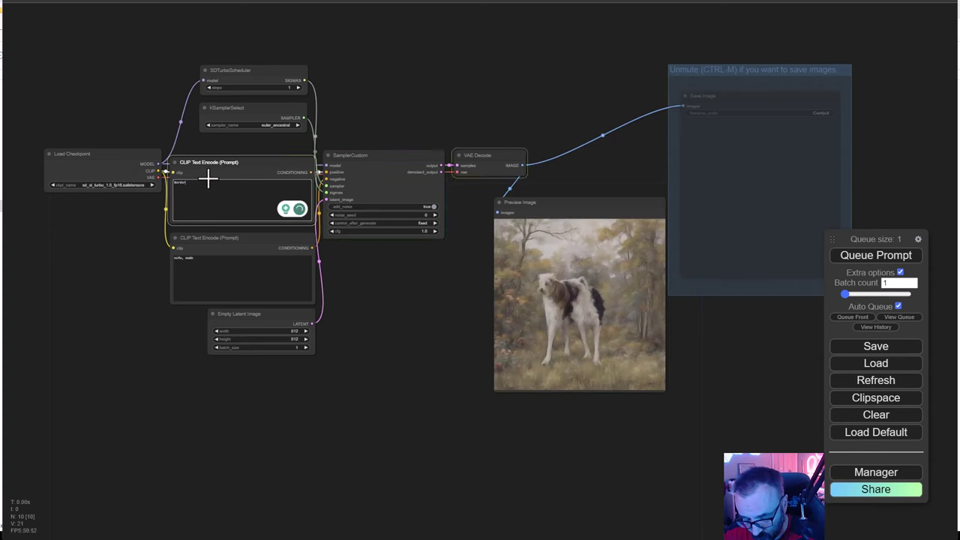
{"action": "type", "text": " Collie"}
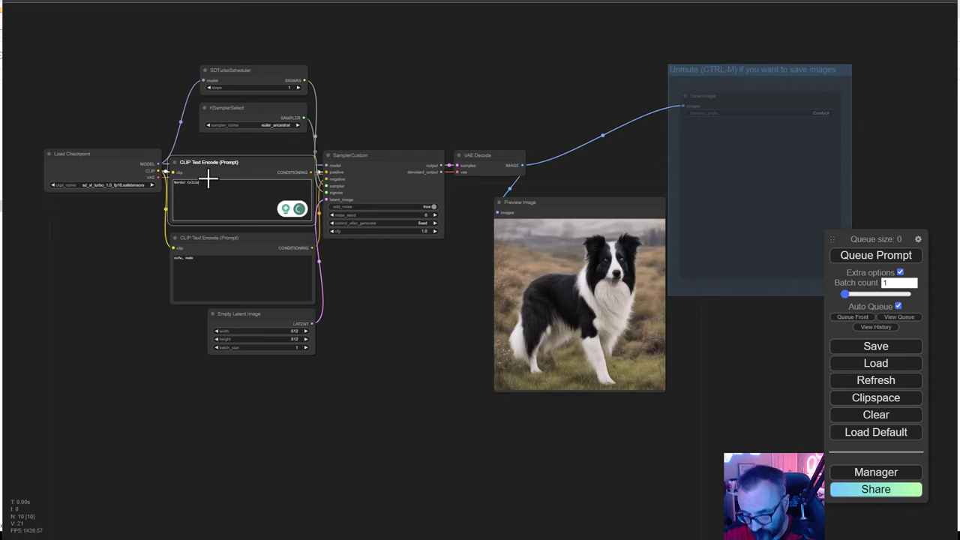
{"action": "type", "text": " dancing"}
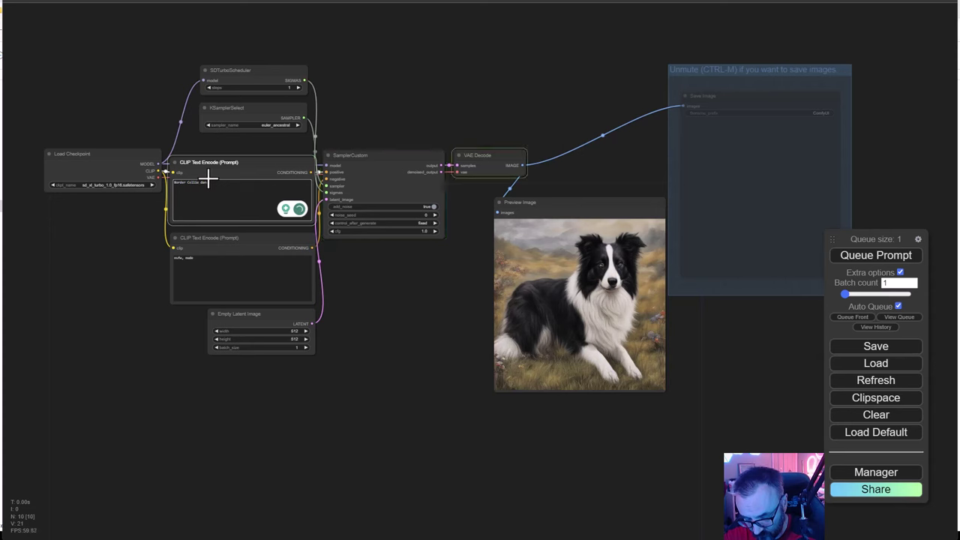
{"action": "type", "text": " in the f"}
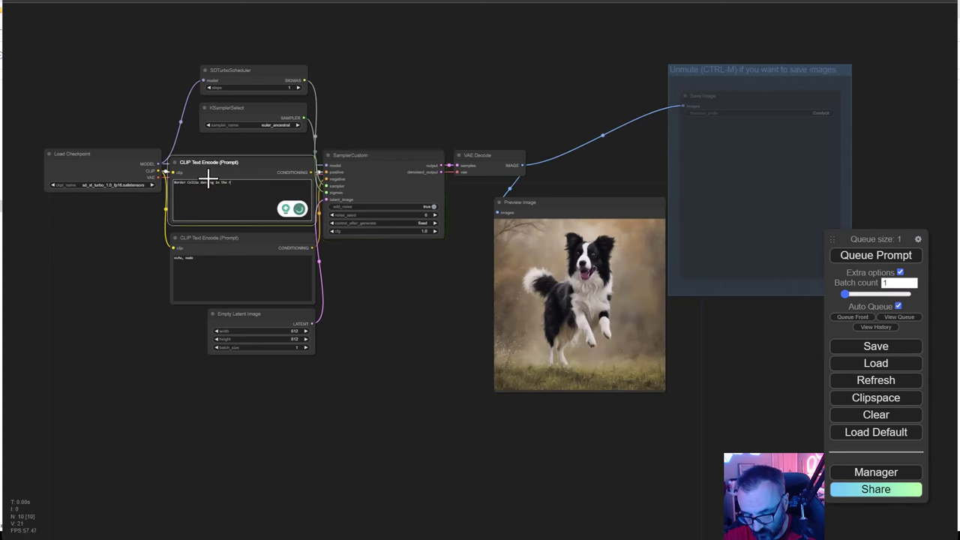
{"action": "key", "text": "BackSpace"}
{"action": "type", "text": "rain"}
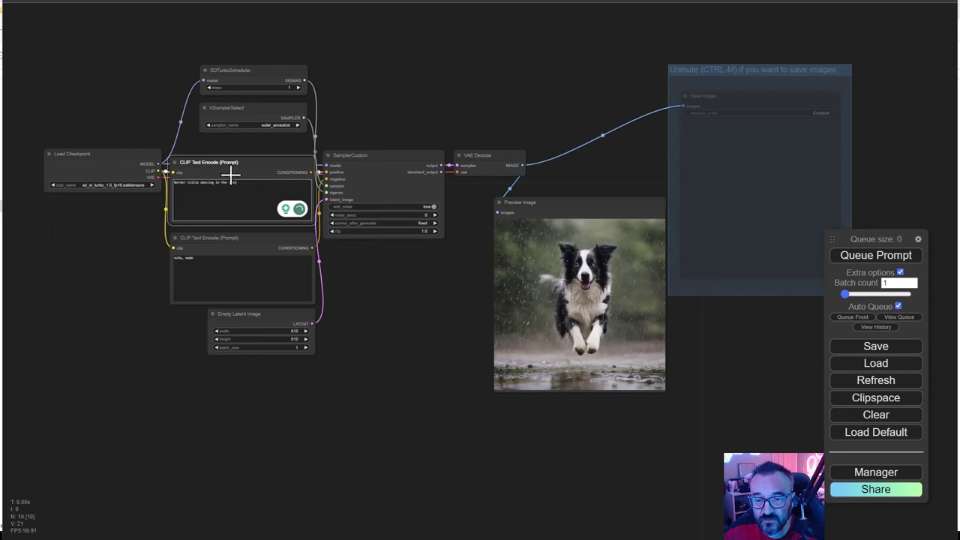
{"action": "key", "text": "BackSpace"}
{"action": "key", "text": "BackSpace"}
{"action": "key", "text": "BackSpace"}
{"action": "key", "text": "BackSpace"}
{"action": "key", "text": "BackSpace"}
{"action": "key", "text": "BackSpace"}
{"action": "key", "text": "BackSpace"}
{"action": "key", "text": "BackSpace"}
{"action": "key", "text": "BackSpace"}
{"action": "key", "text": "BackSpace"}
{"action": "key", "text": "BackSpace"}
{"action": "key", "text": "BackSpace"}
{"action": "key", "text": "BackSpace"}
{"action": "key", "text": "BackSpace"}
{"action": "key", "text": "BackSpace"}
{"action": "key", "text": "BackSpace"}
{"action": "key", "text": "BackSpace"}
{"action": "key", "text": "BackSpace"}
{"action": "key", "text": "BackSpace"}
{"action": "key", "text": "BackSpace"}
{"action": "type", "text": "futur"}
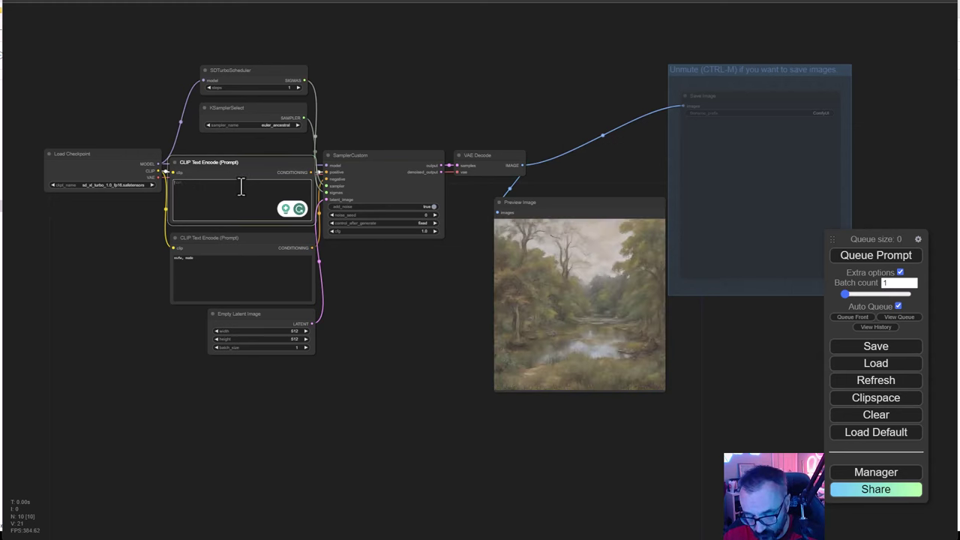
{"action": "type", "text": "istic spa"}
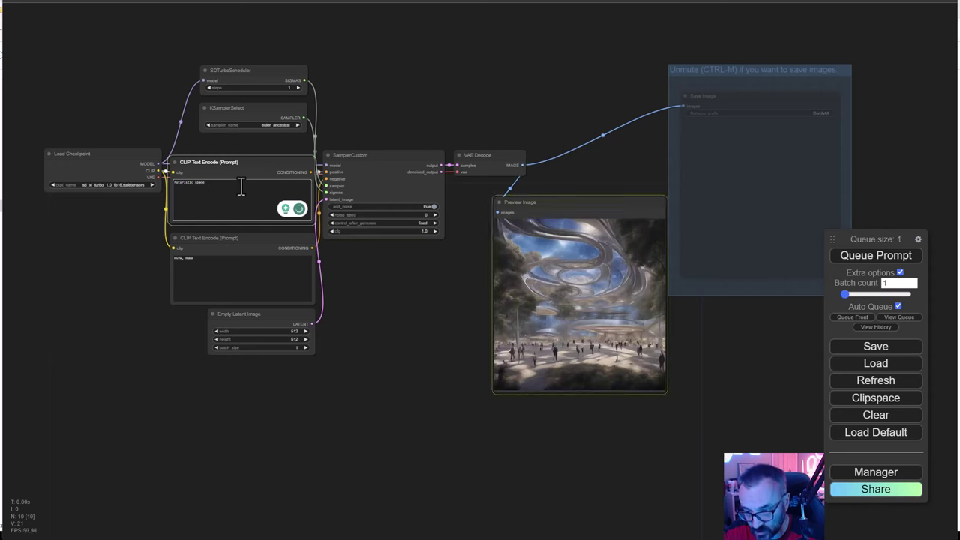
{"action": "type", "text": "ceship"}
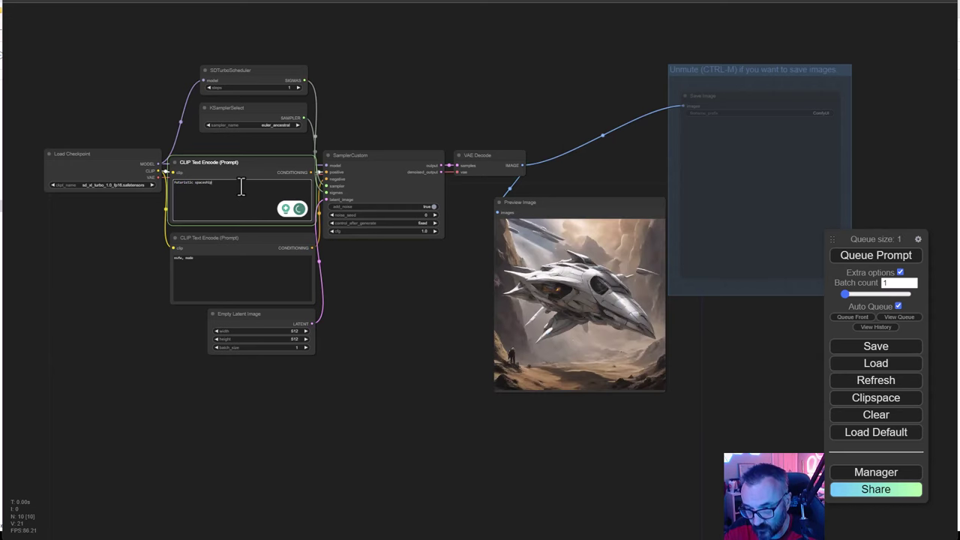
{"action": "type", "text": ", sci"}
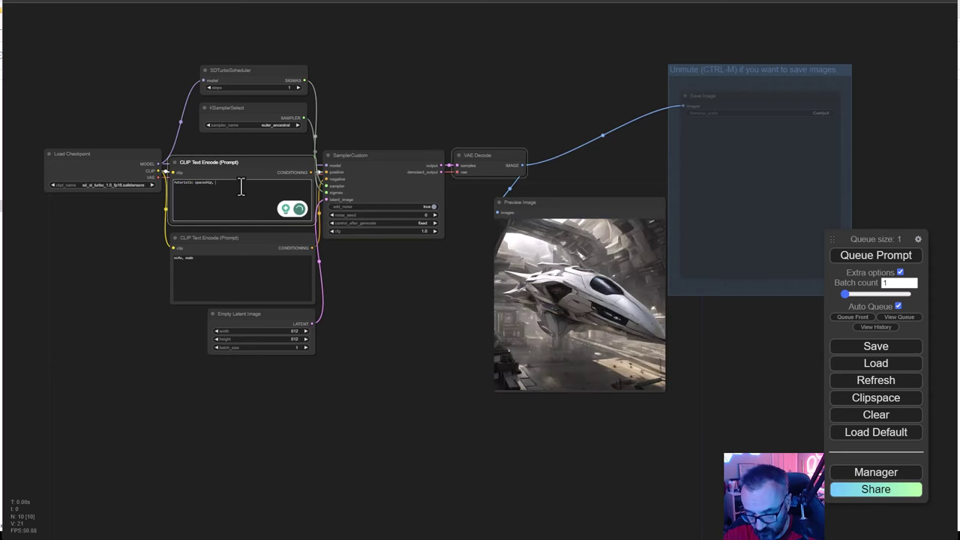
{"action": "type", "text": " painting, oil, realistic"}
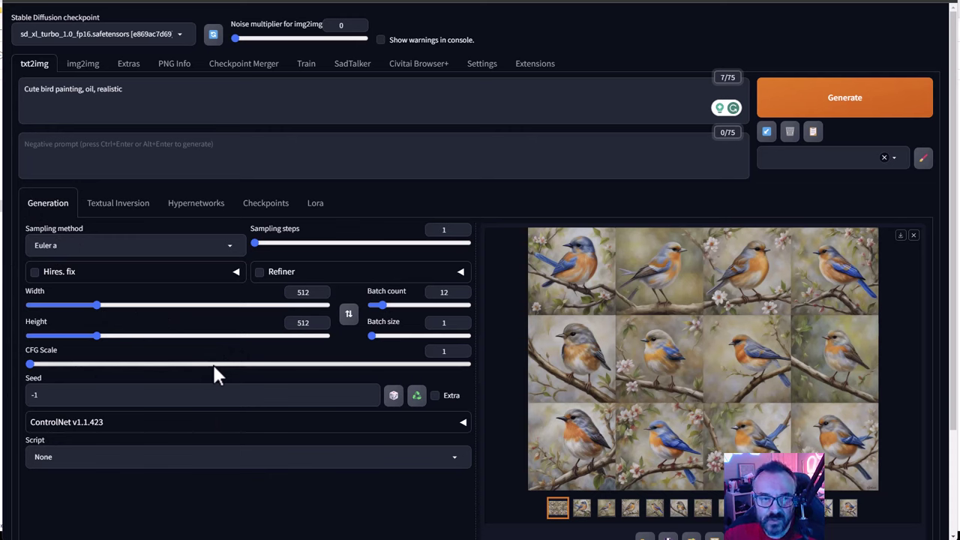
Drag Automatic1111's Batch count slider down to 1
{"action": "left_click_drag", "start_coordinate": [384, 304], "coordinate": [341, 303]}
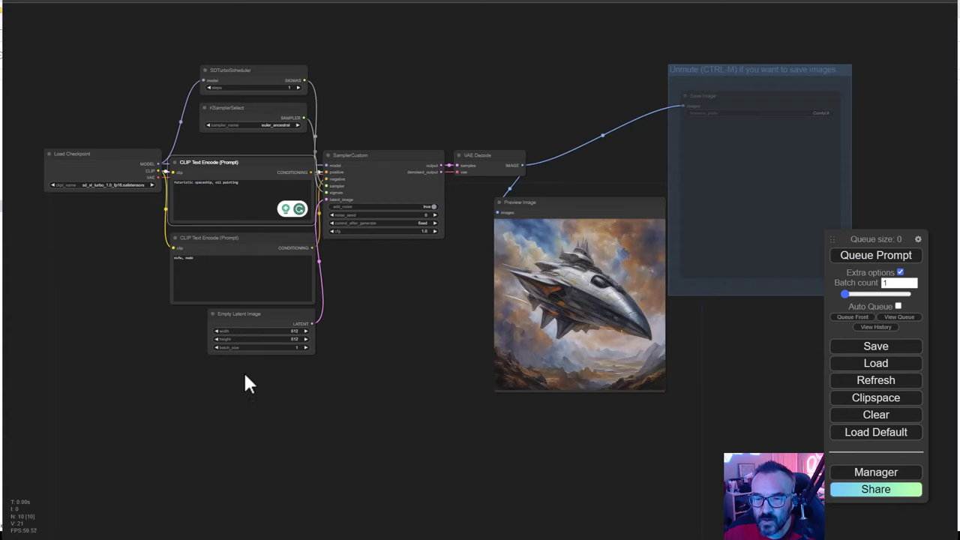